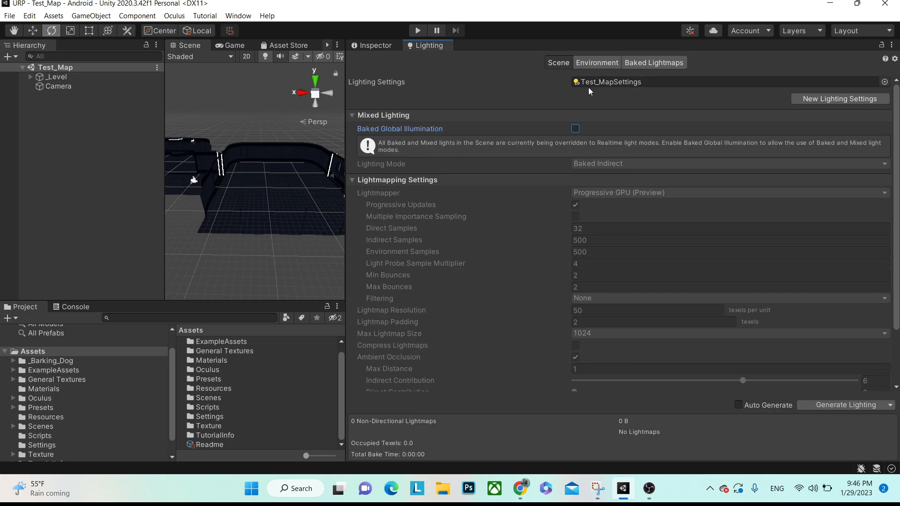
Step: Create a new lighting settings asset for the Test_Map scene with Baked Global Illumination enabled
left_click(803, 99)
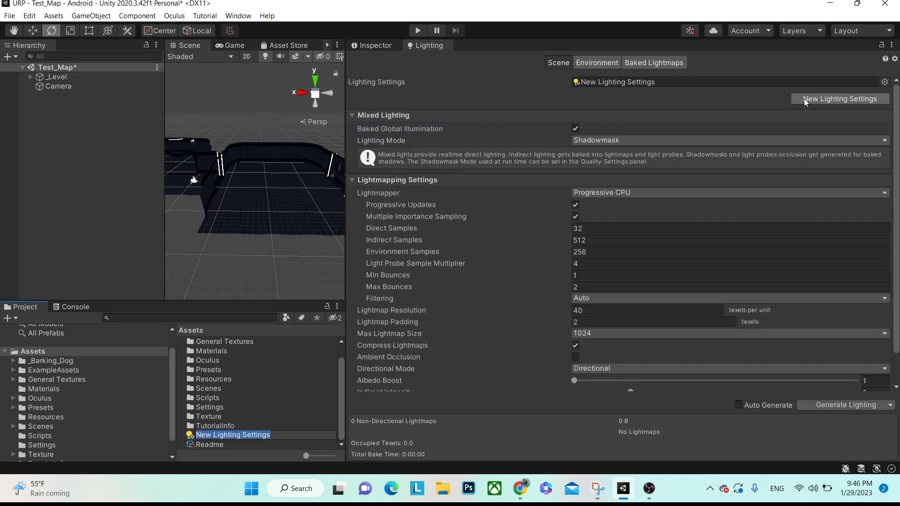
left_click(597, 81)
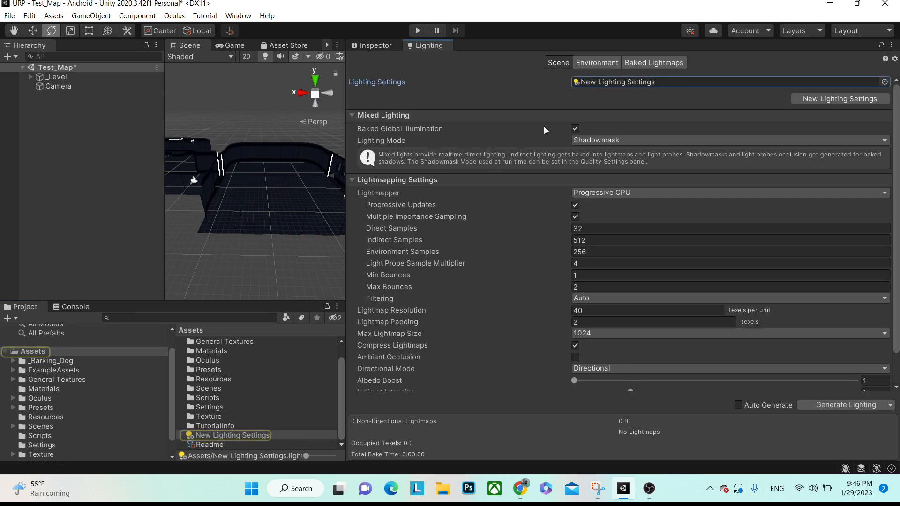
left_click(411, 129)
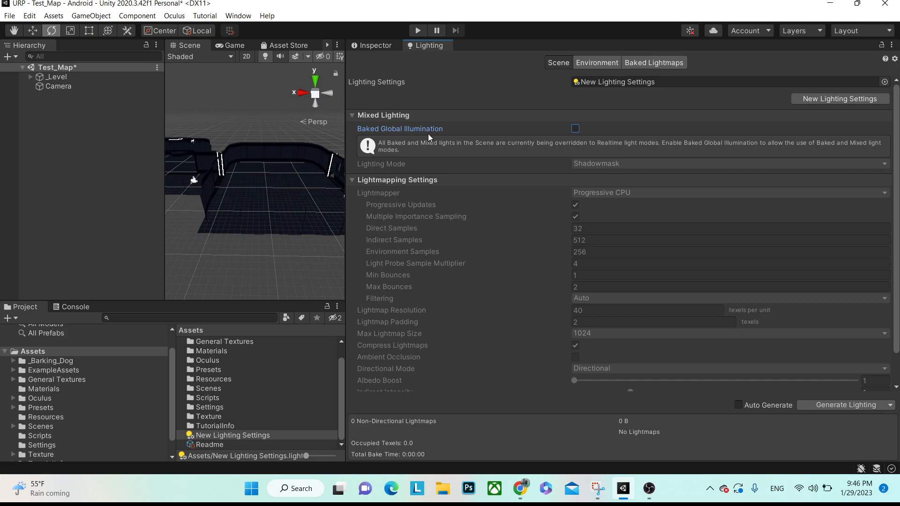
left_click(575, 130)
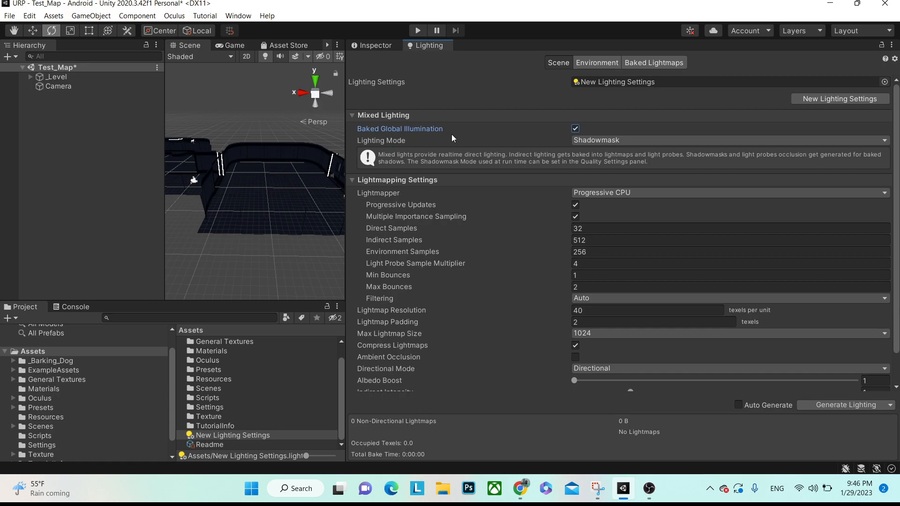
Step: Switch to the Google Docs lighting notes and examine the Global Illumination definition, highlighting the indirect light and four bounces wording
key("alt+Tab")
double_click(327, 396)
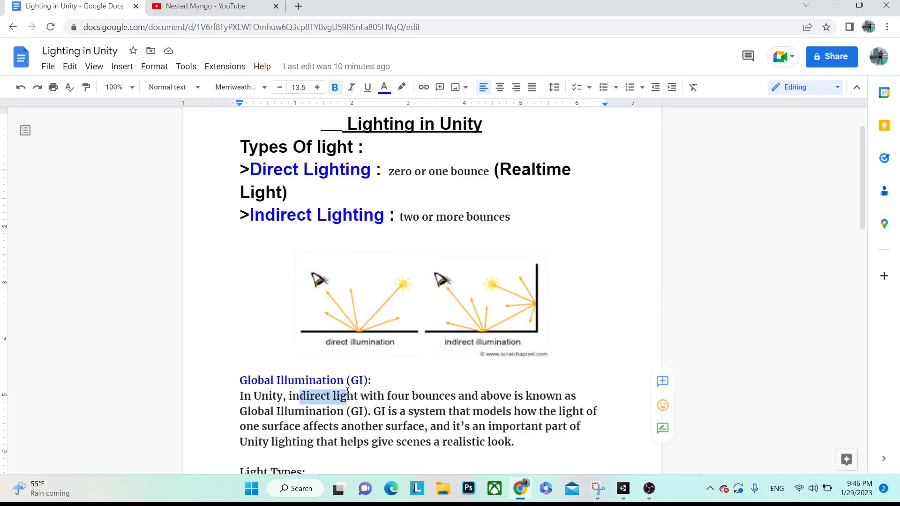
double_click(398, 396)
left_click_drag(420, 396, 444, 395)
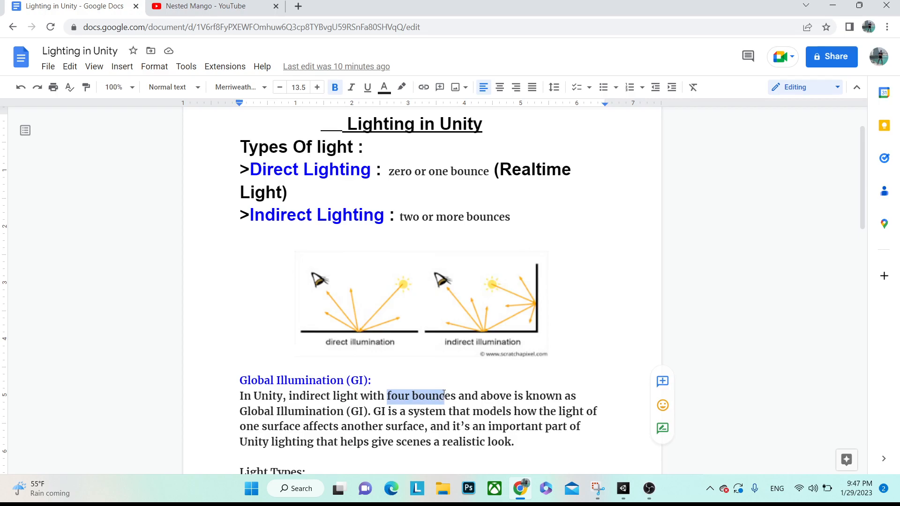
Step: Switch back to Unity and set the Lighting Mode to Baked Indirect and the Lightmapper to Progressive GPU (Preview)
key("alt+Tab")
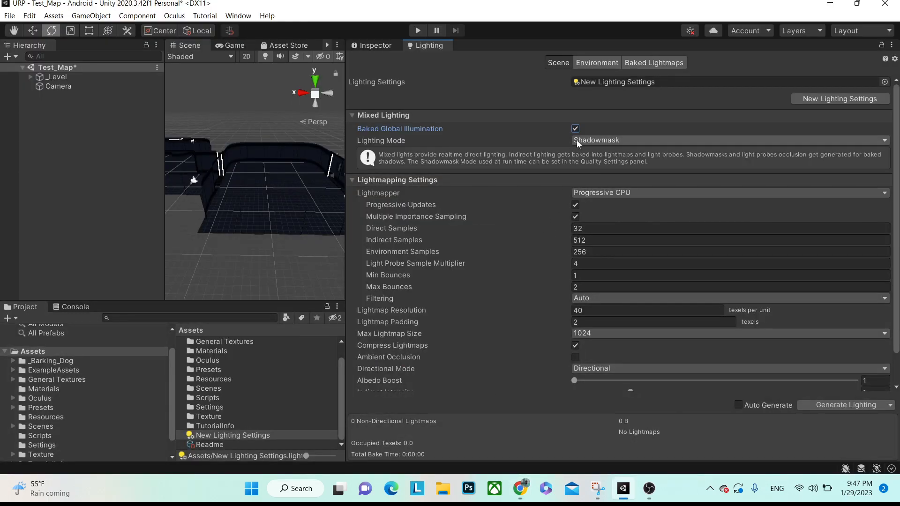
left_click(592, 139)
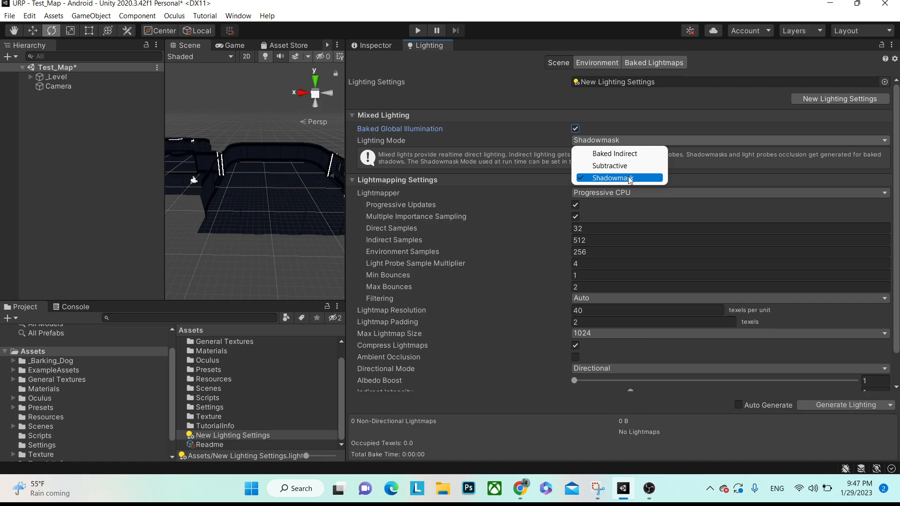
left_click(609, 154)
left_click(600, 139)
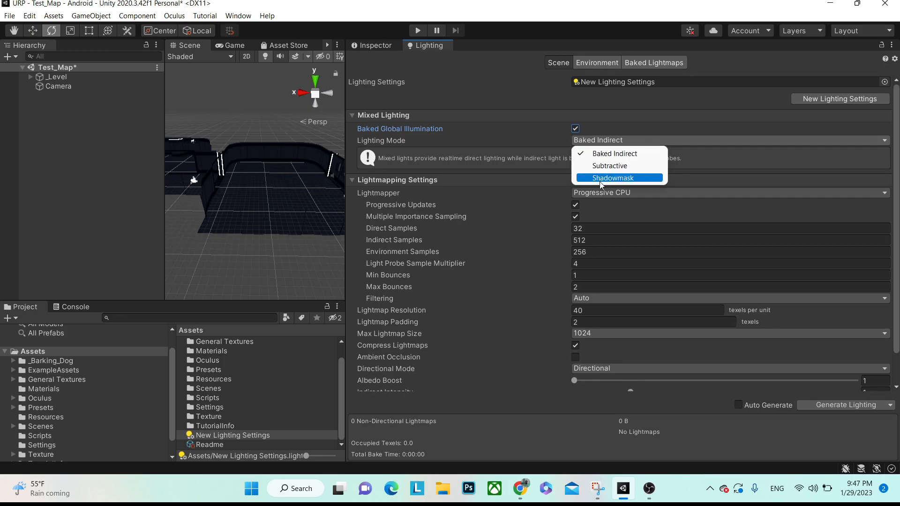
left_click(557, 168)
left_click(581, 142)
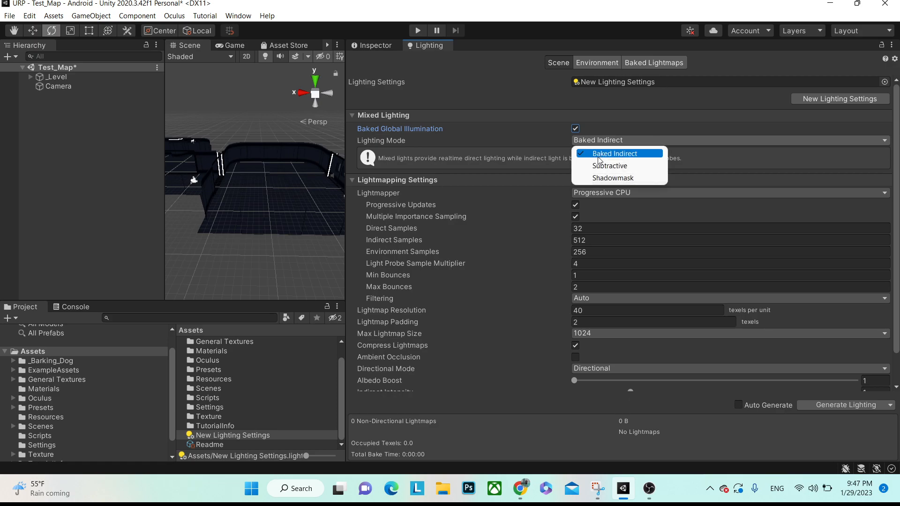
left_click(555, 159)
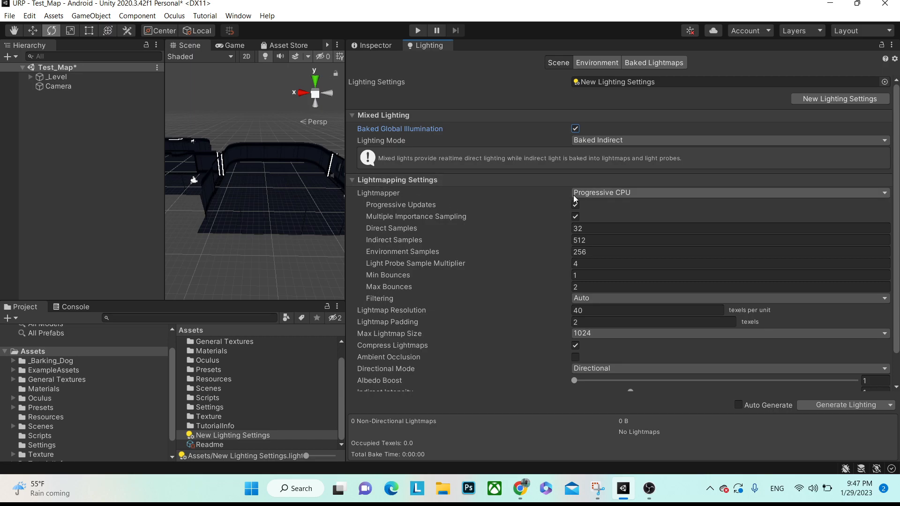
left_click(603, 197)
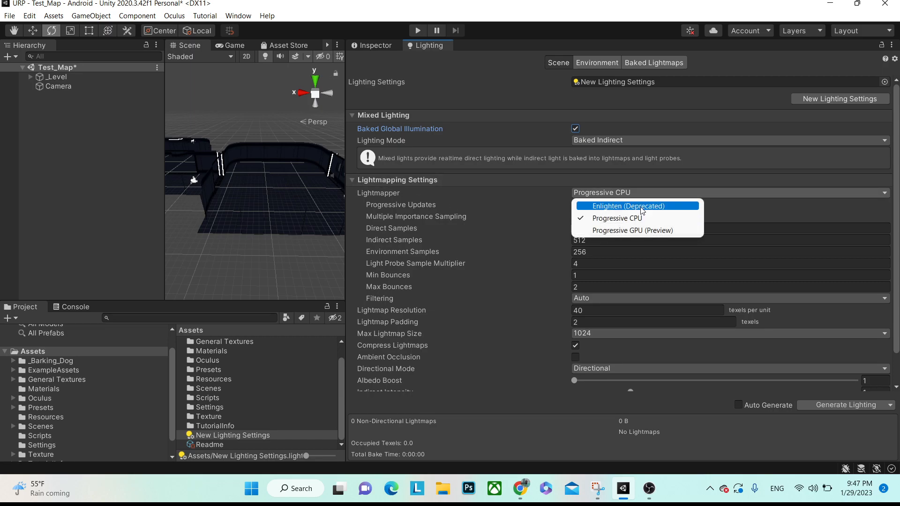
left_click(618, 231)
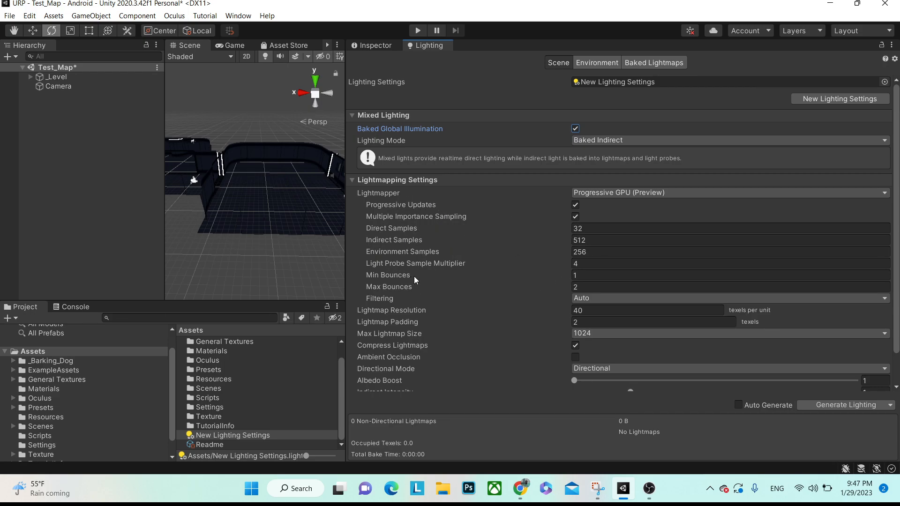
Step: Set the lightmapping Min Bounces to 2 and Max Bounces to 5
mouse_move(412, 288)
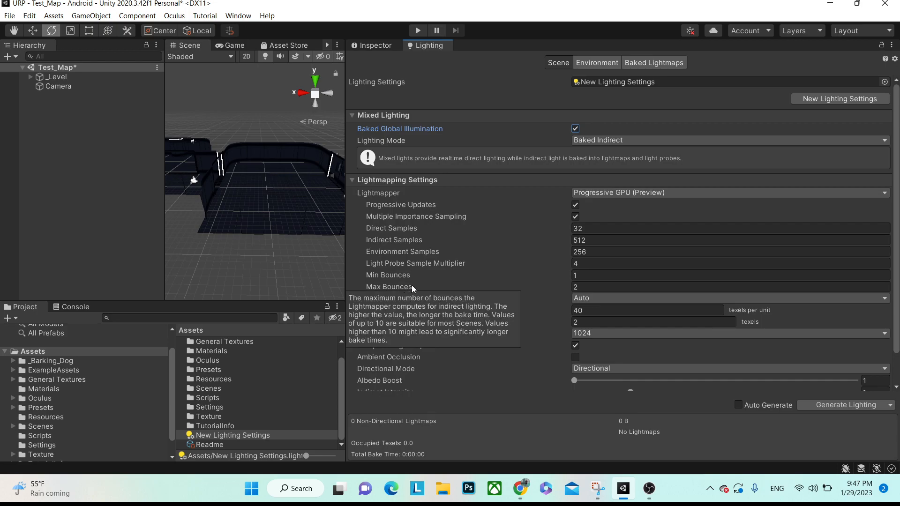
left_click(604, 275)
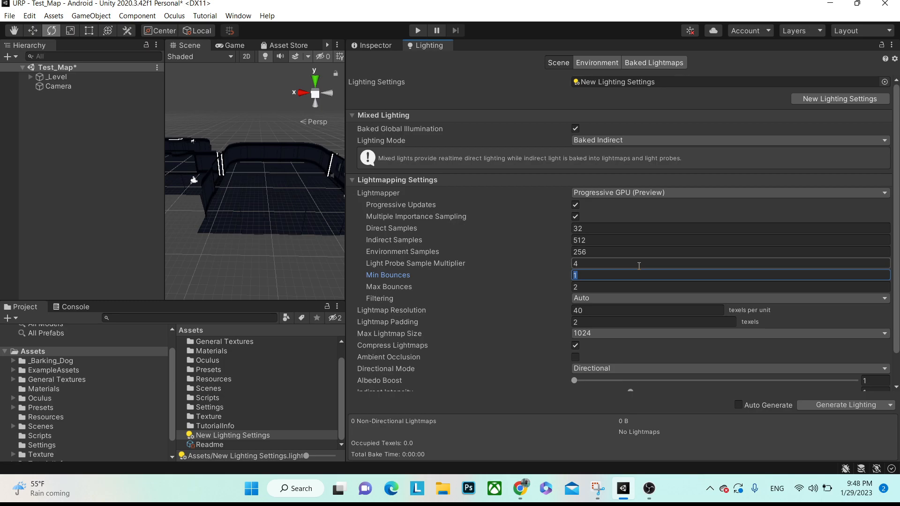
type("2")
left_click(585, 287)
type("4")
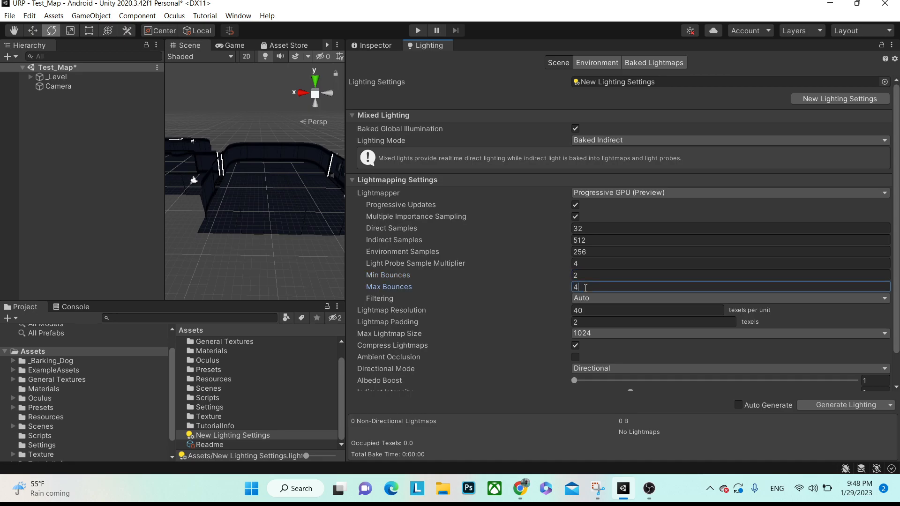
key("BackSpace")
type("5")
Step: Switch to the Google Docs lighting notes and review the Light Types list, highlighting the Directional Light entry
scroll(513, 322, "down", 2)
key("alt+Tab")
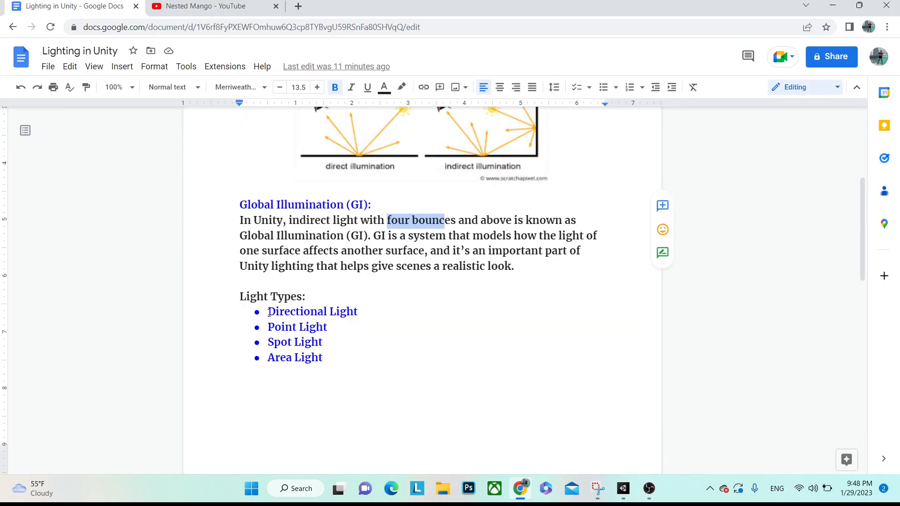
left_click(305, 296)
left_click_drag(305, 296, 221, 302)
left_click(268, 327)
scroll(316, 272, "down", 3)
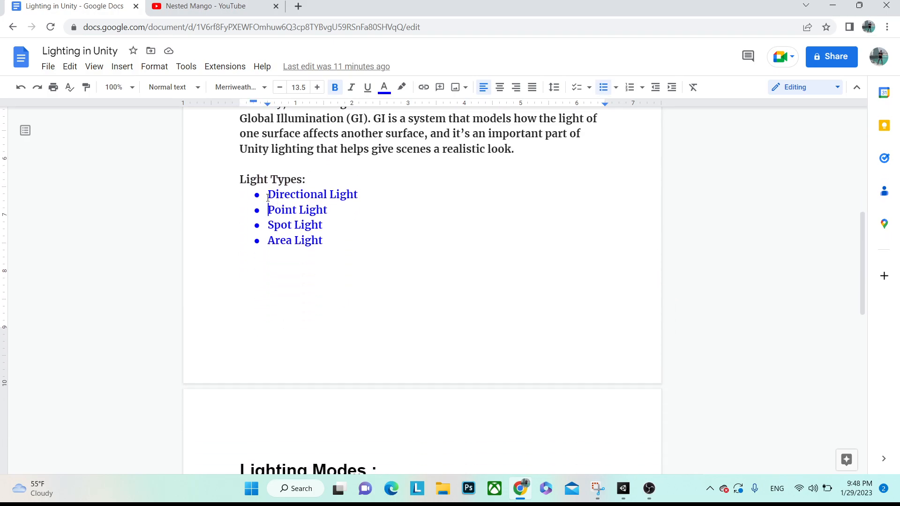
left_click_drag(268, 194, 269, 243)
left_click_drag(268, 194, 378, 195)
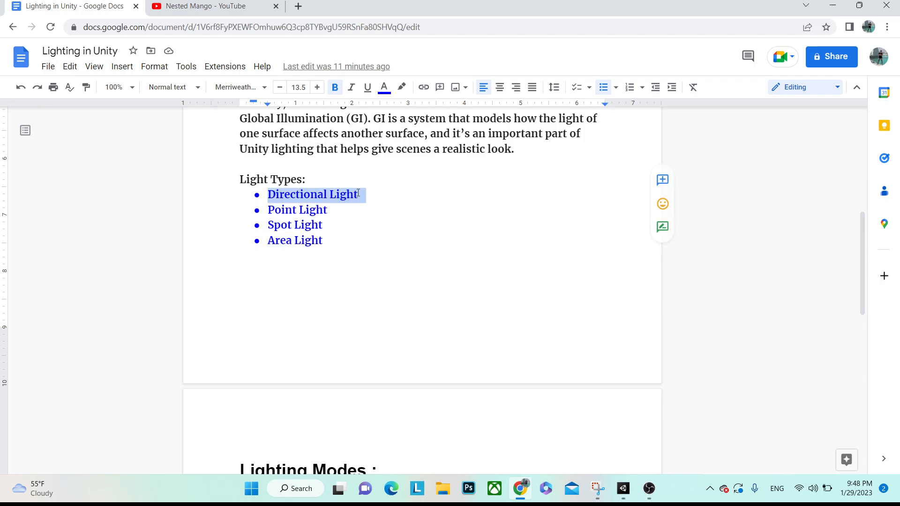
left_click(374, 197)
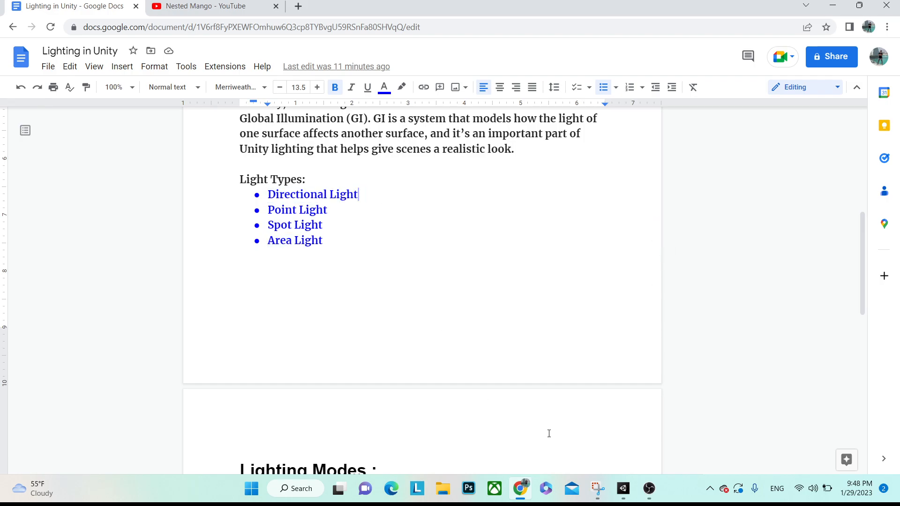
Step: Switch back to Unity and add a Directional Light to the Test_Map scene
left_click(620, 488)
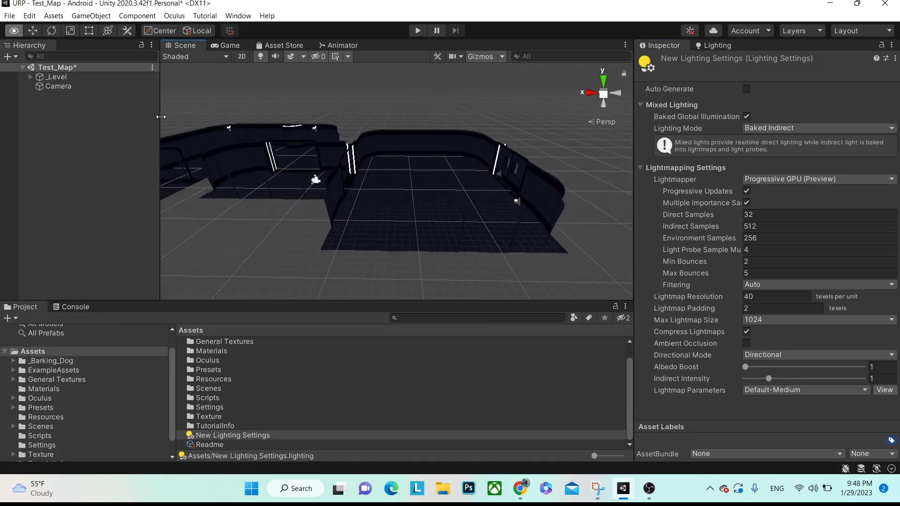
right_click(63, 120)
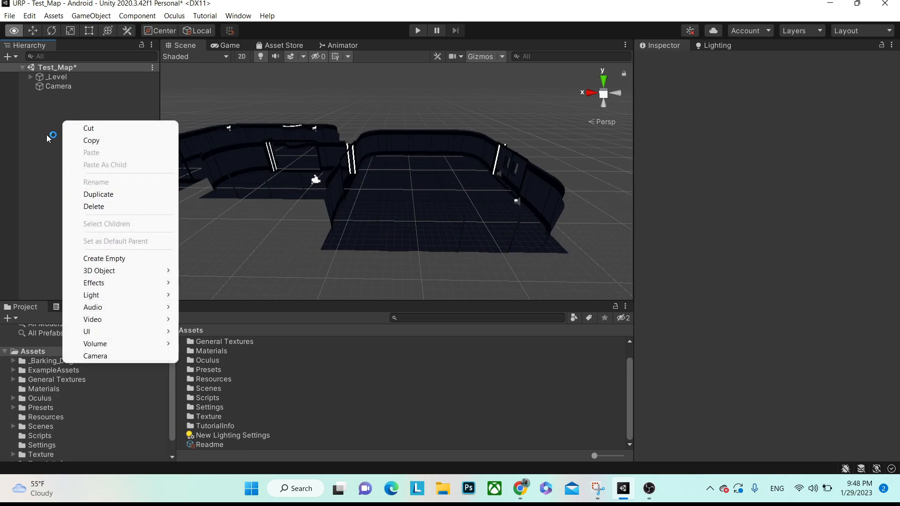
left_click(51, 116)
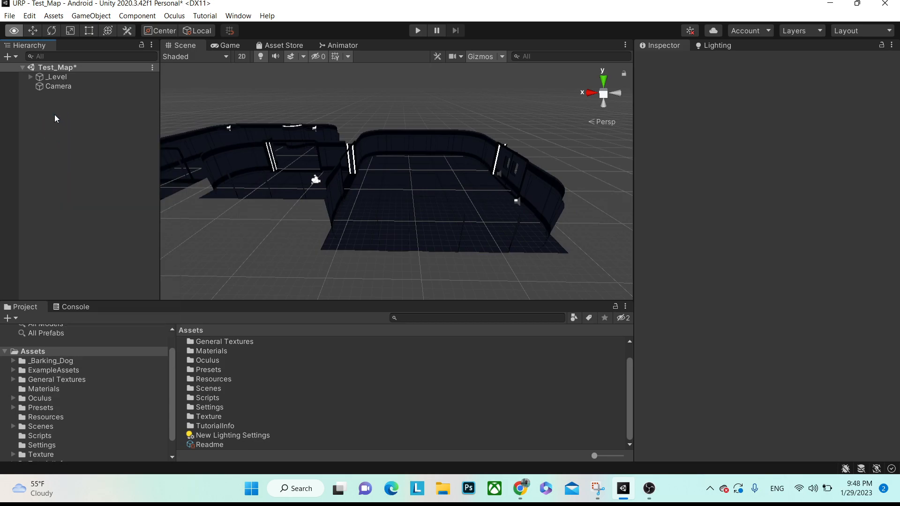
right_click(55, 114)
mouse_move(96, 290)
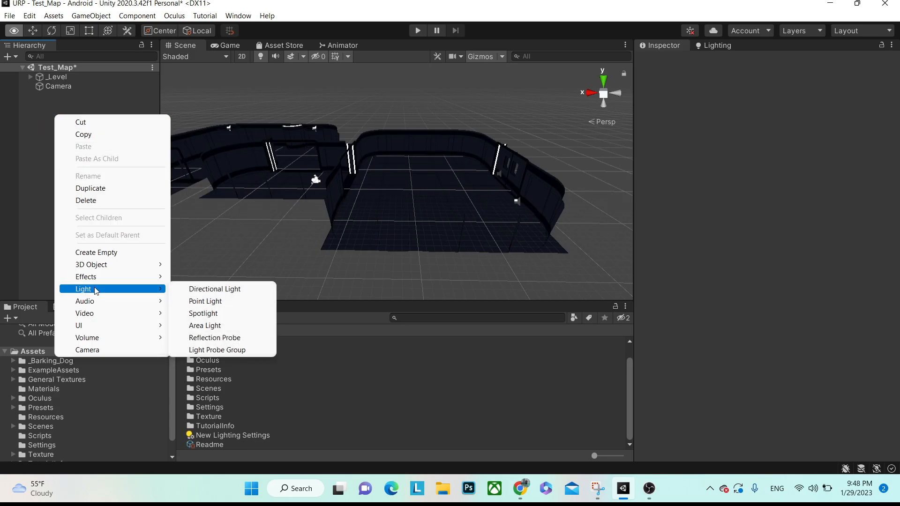
left_click(224, 288)
Step: Reset the Directional Light's transform and rotate it about the Y axis to about -131.5 degrees
left_click_drag(328, 201, 339, 203, "alt")
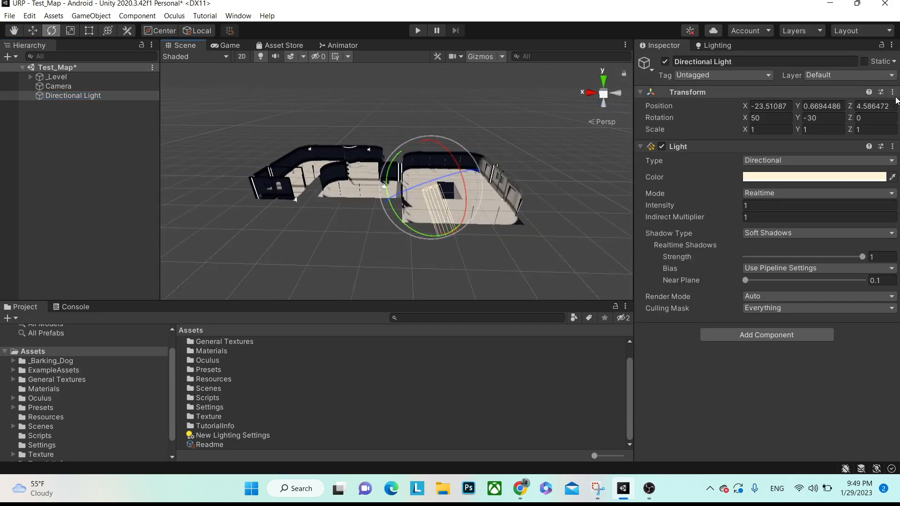
left_click(892, 93)
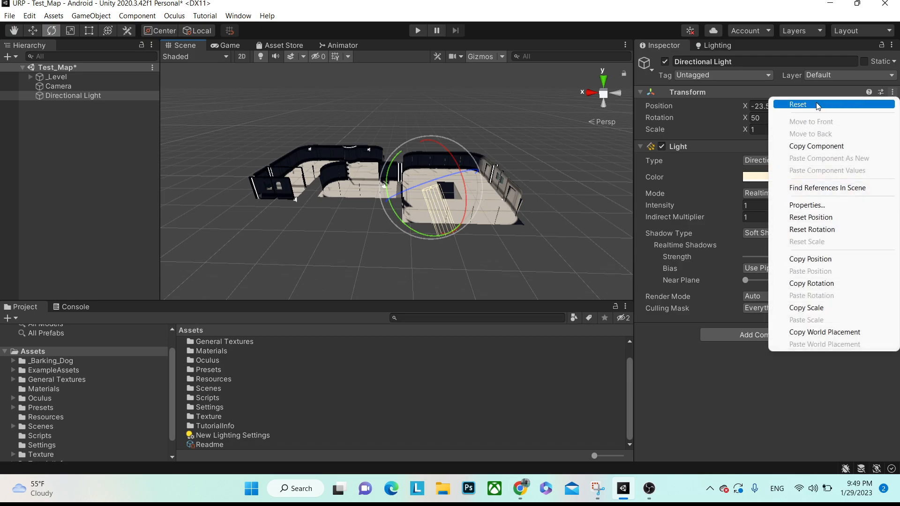
left_click(815, 103)
left_click_drag(387, 155, 396, 152, "alt")
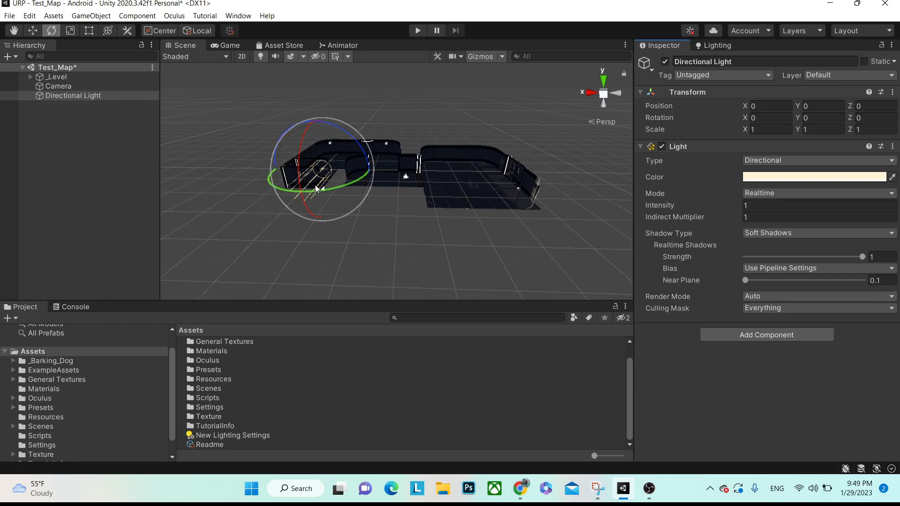
left_click_drag(322, 187, 589, 160)
left_click(78, 98)
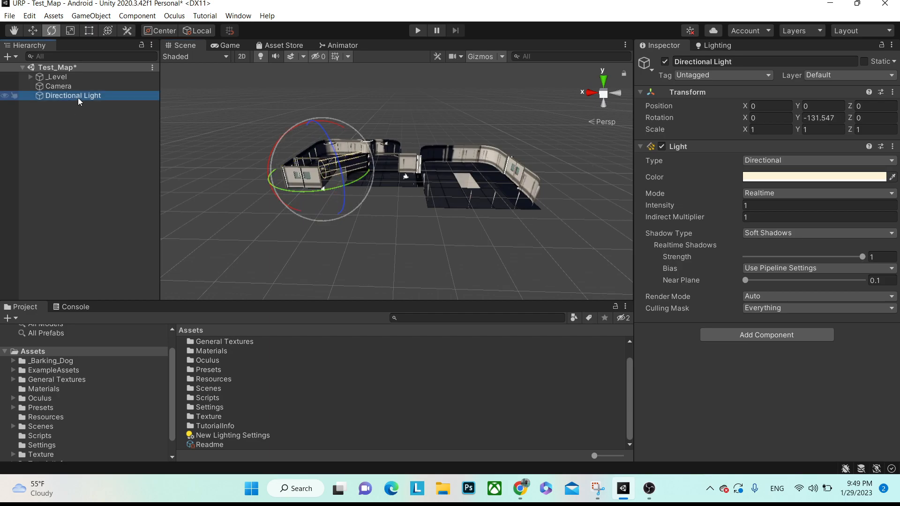
left_click(760, 194)
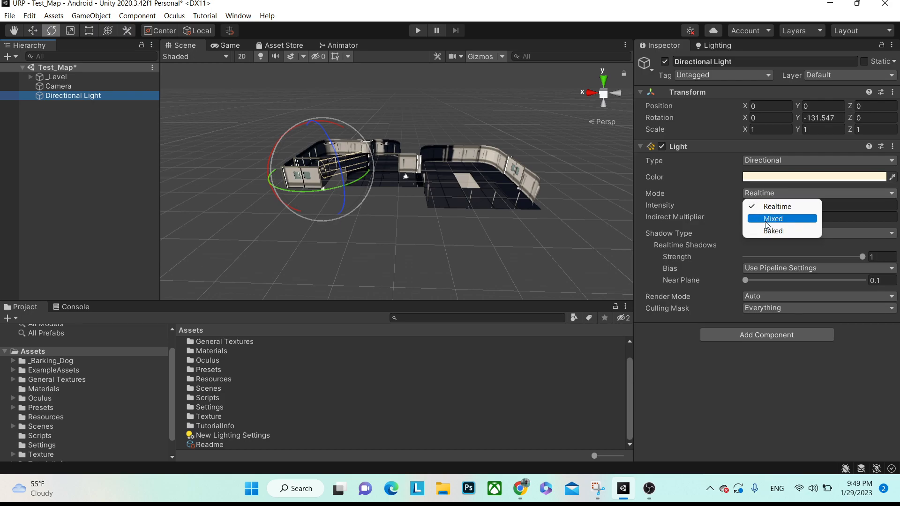
left_click(718, 364)
Step: Change the Directional Light's colour to pure white (FFFFFF)
left_click(756, 178)
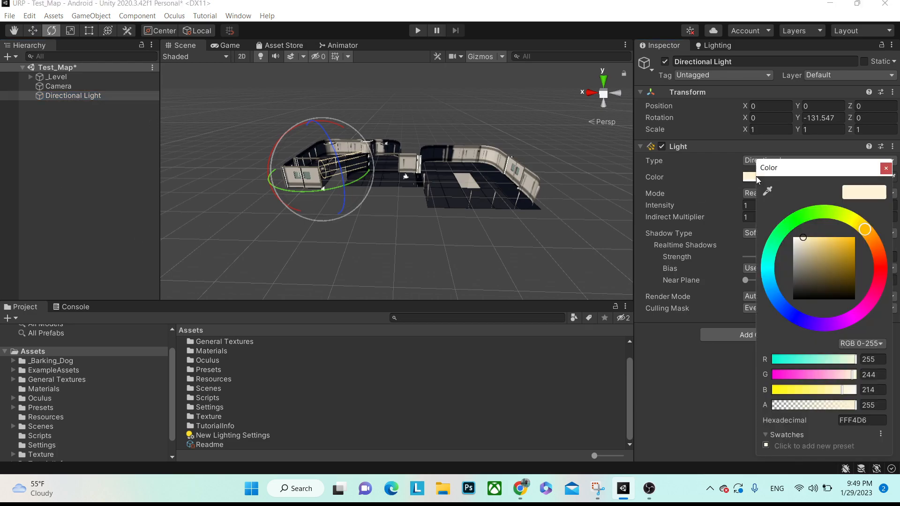
mouse_move(803, 265)
left_mouse_down()
mouse_move(868, 232)
mouse_move(795, 236)
mouse_move(824, 277)
mouse_move(809, 229)
mouse_move(763, 217)
left_mouse_up()
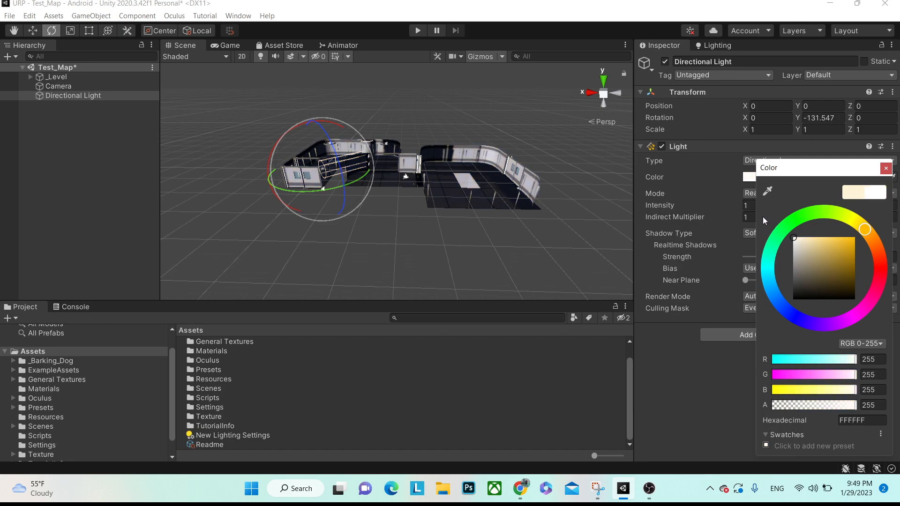
left_click(885, 167)
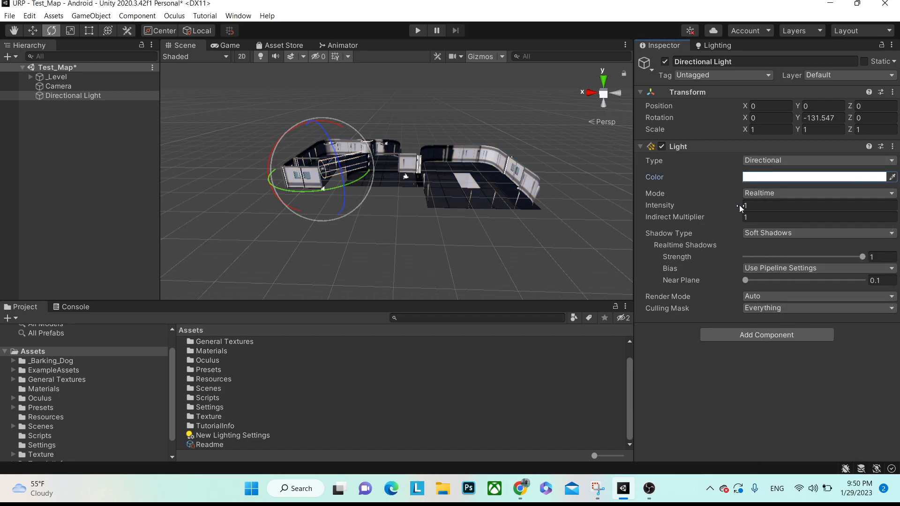
Step: Try a Directional Light intensity of 12.87, and restore the intensity to 1
left_click_drag(738, 205, 706, 203)
left_click(757, 206)
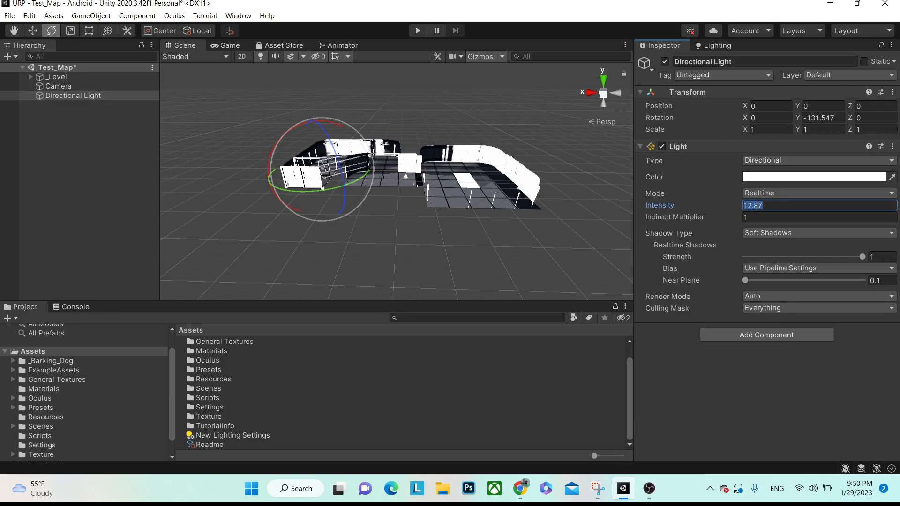
type("1")
left_click(690, 218)
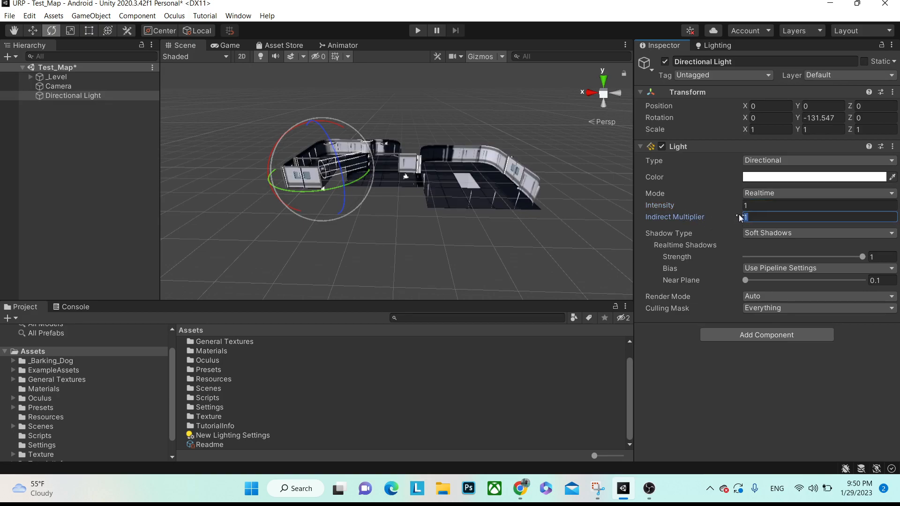
left_click(753, 206)
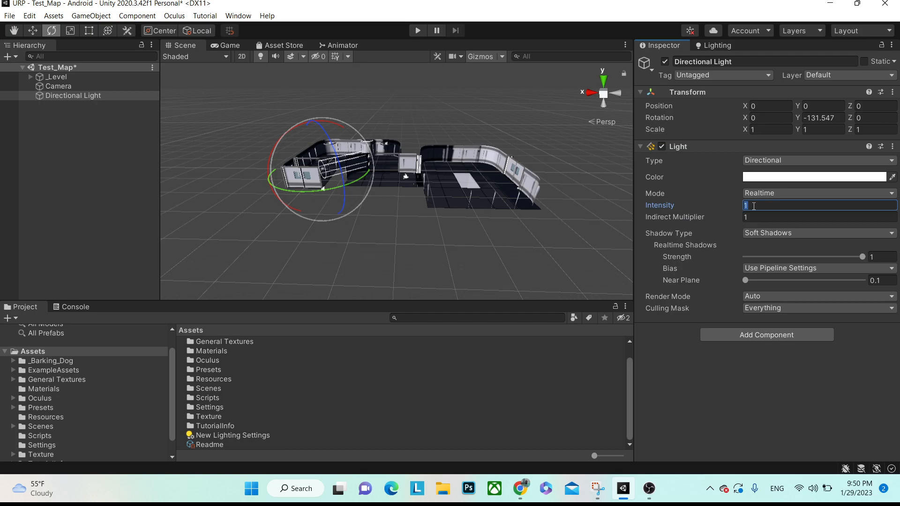
Step: Experiment with the Directional Light's brightness, ending with both intensity and indirect multiplier set to 2
type("5")
key("Tab")
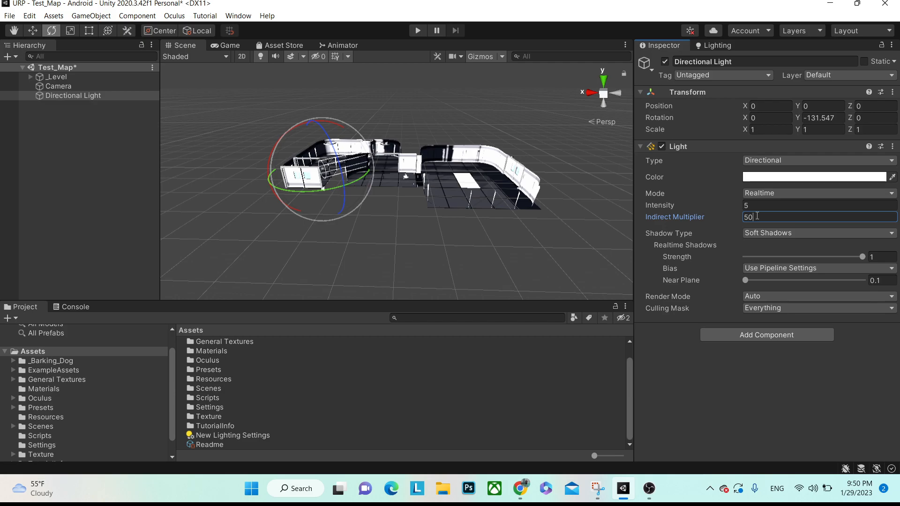
mouse_move(732, 213)
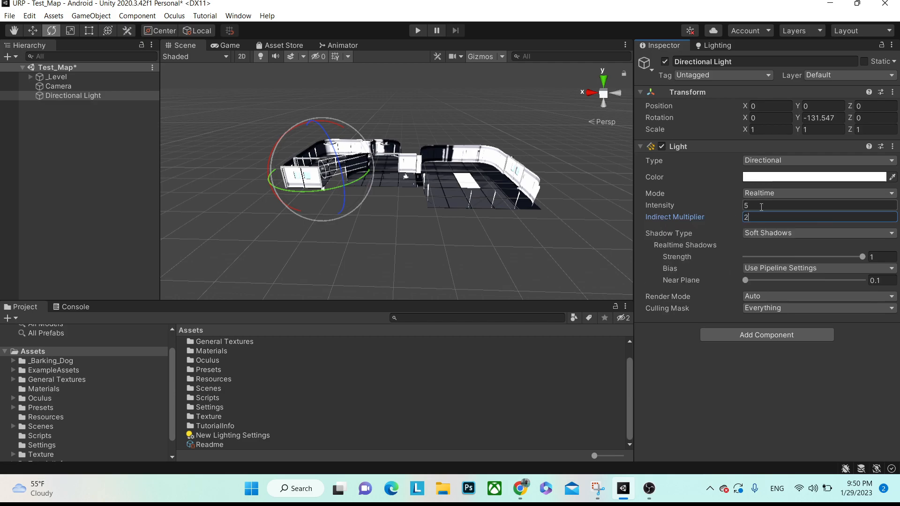
left_click(753, 207)
type("2")
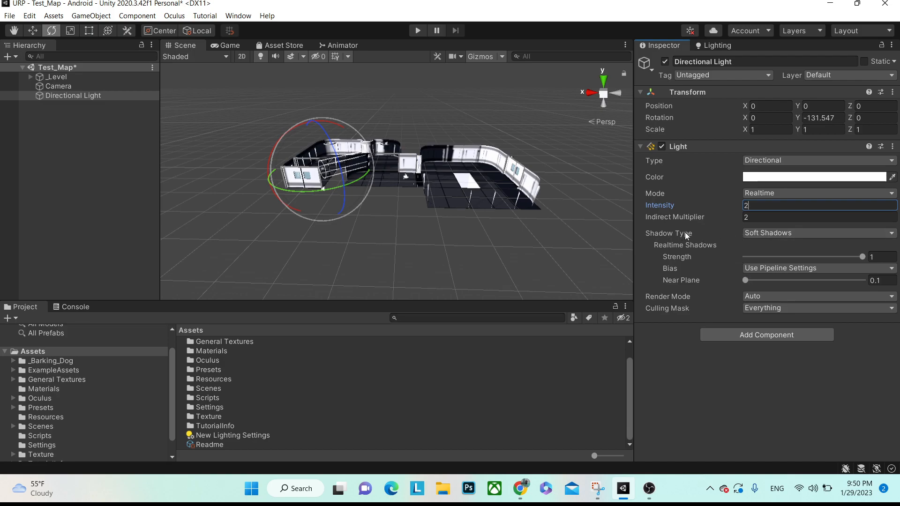
Step: Try Hard Shadows as the Directional Light's shadow type, and restore Soft Shadows
left_click(750, 237)
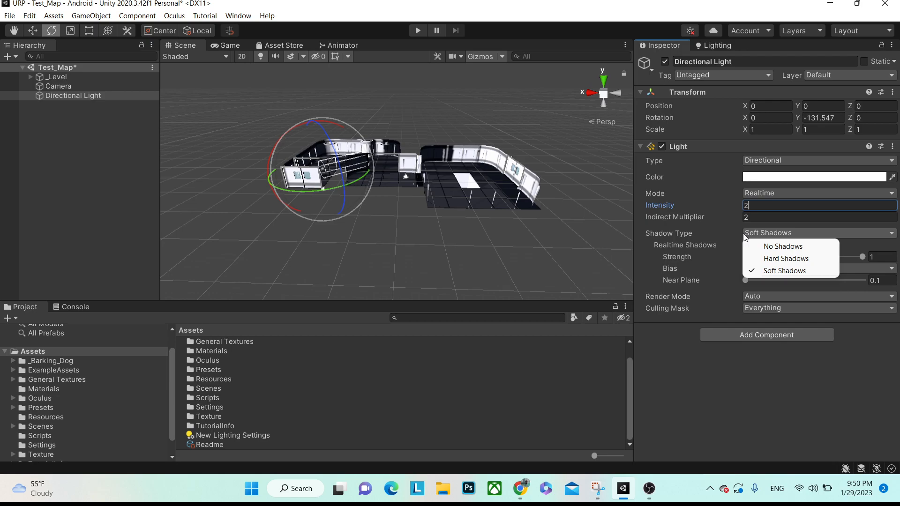
left_click(762, 259)
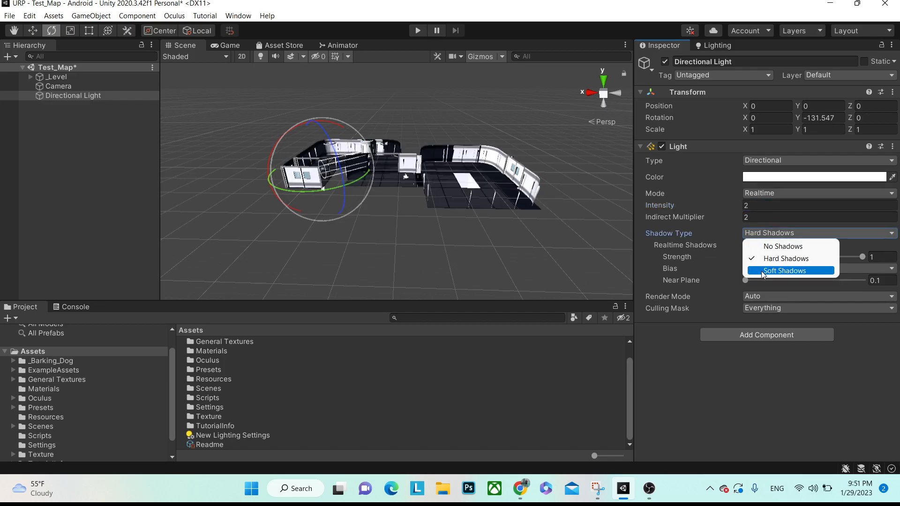
left_click(761, 272)
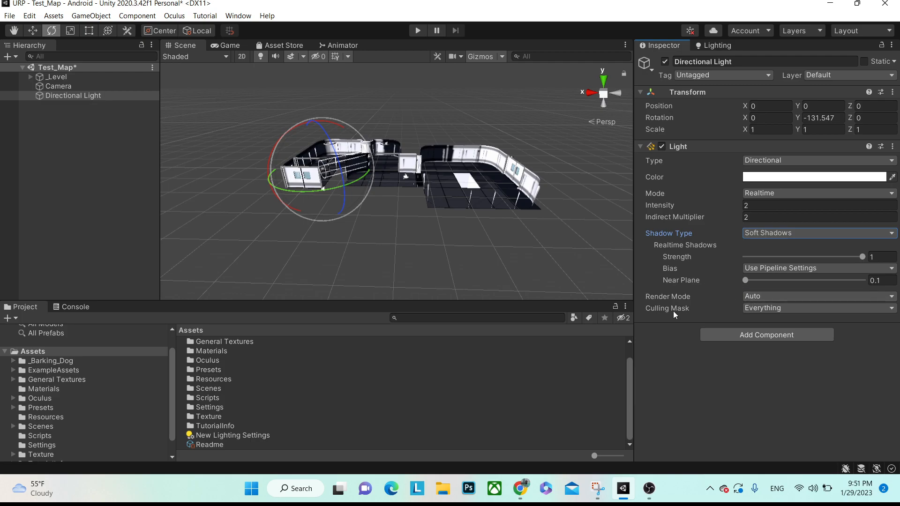
Step: Examine the Directional Light's culling mask options and the layers available for the _Level object
left_click(761, 309)
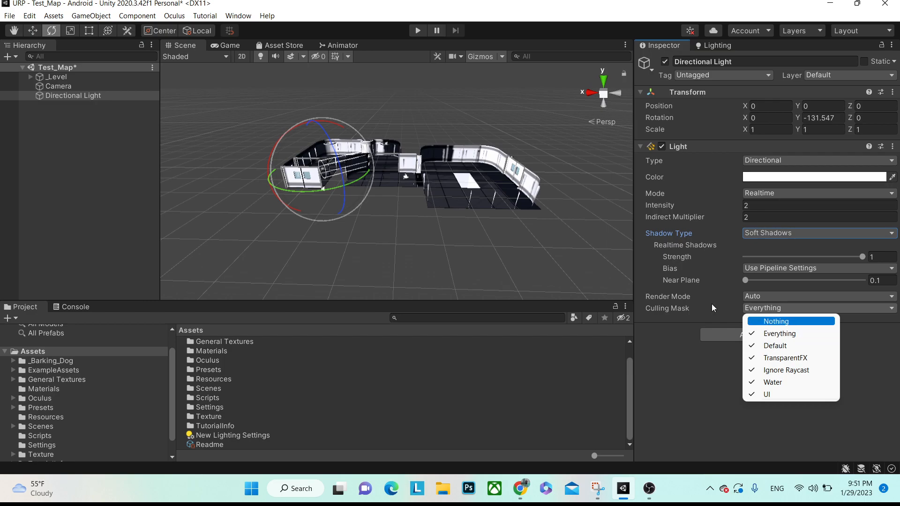
left_click(55, 78)
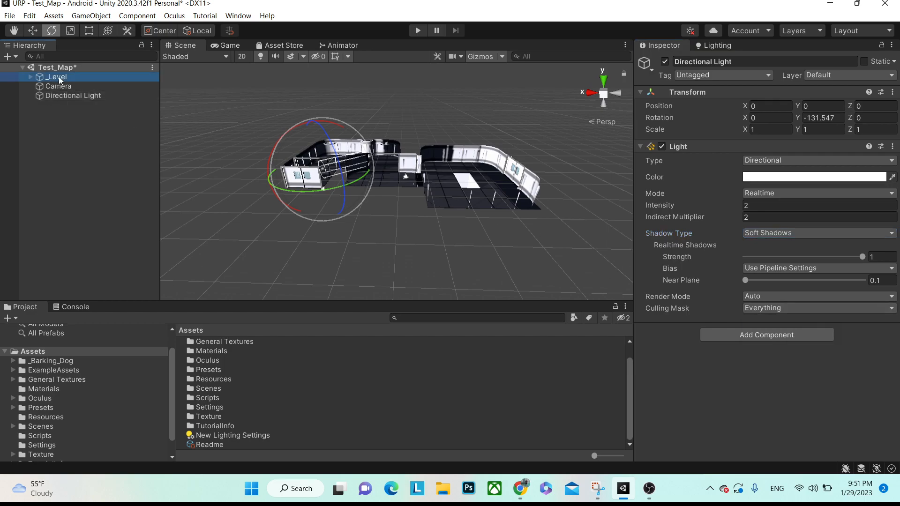
left_click(822, 76)
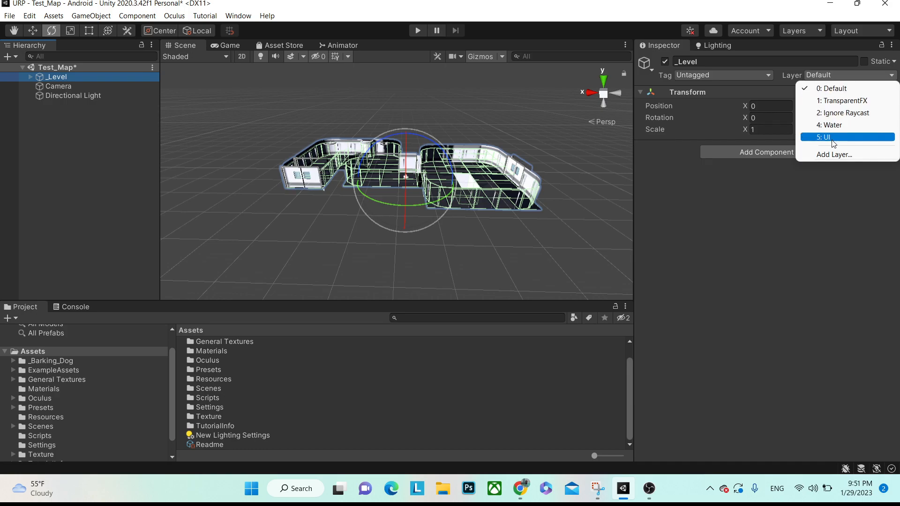
Step: Try excluding the Default layer from the Directional Light's culling mask, and restore the mask to Everything
left_click(122, 95)
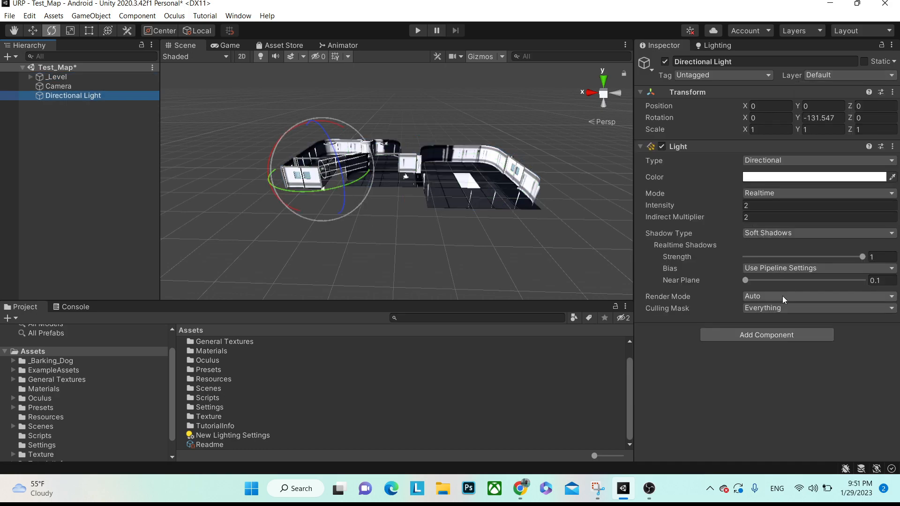
left_click(764, 311)
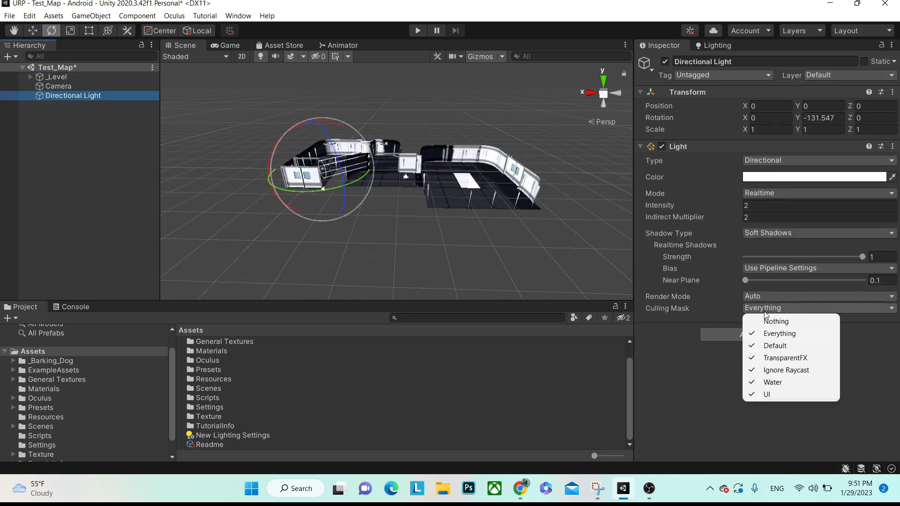
left_click(775, 346)
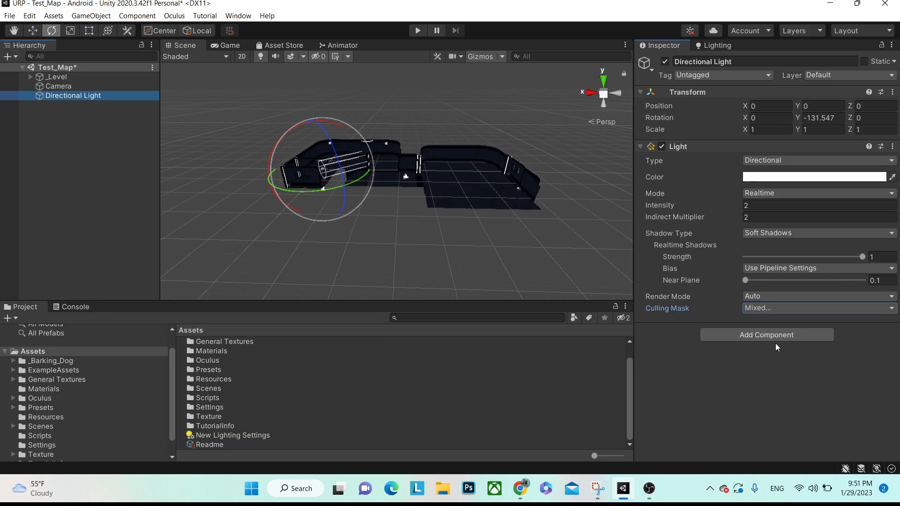
left_click(780, 313)
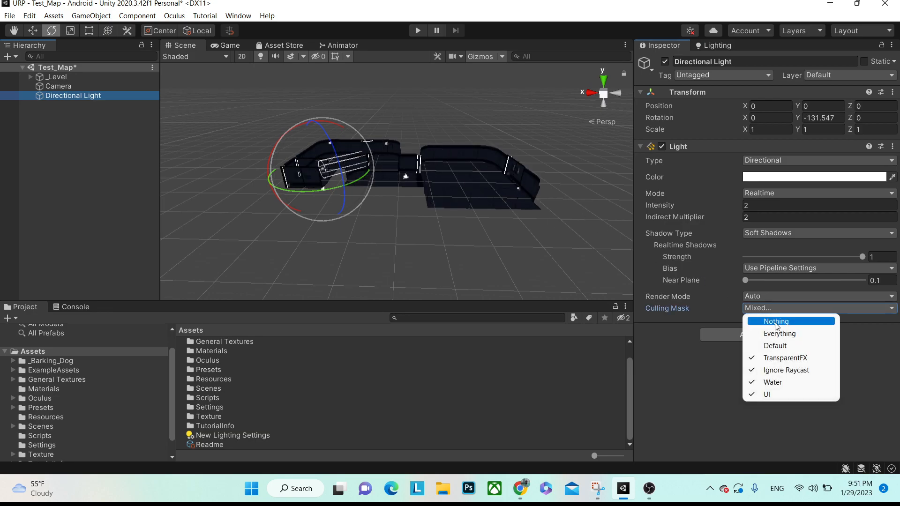
left_click(774, 333)
Step: Delete the Directional Light from the Test_Map scene
left_click(69, 95)
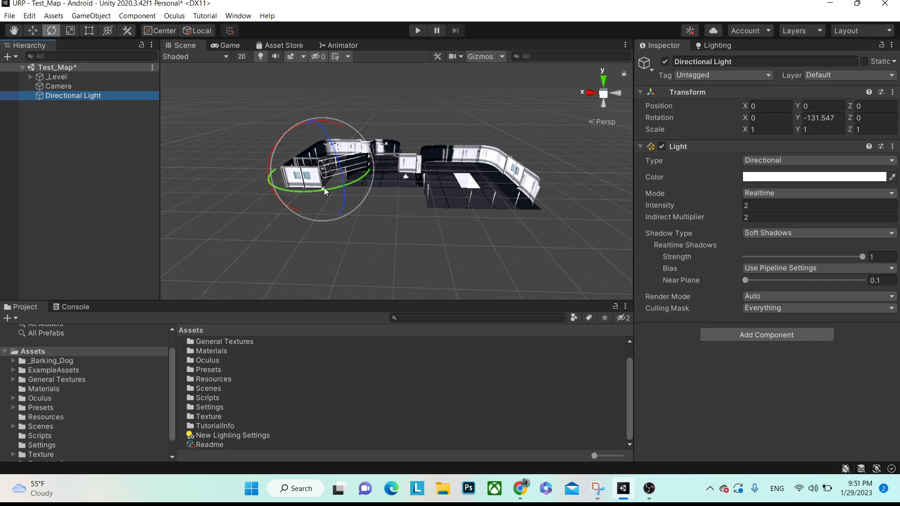
left_click_drag(329, 188, 298, 163)
left_click(63, 95)
key("Delete")
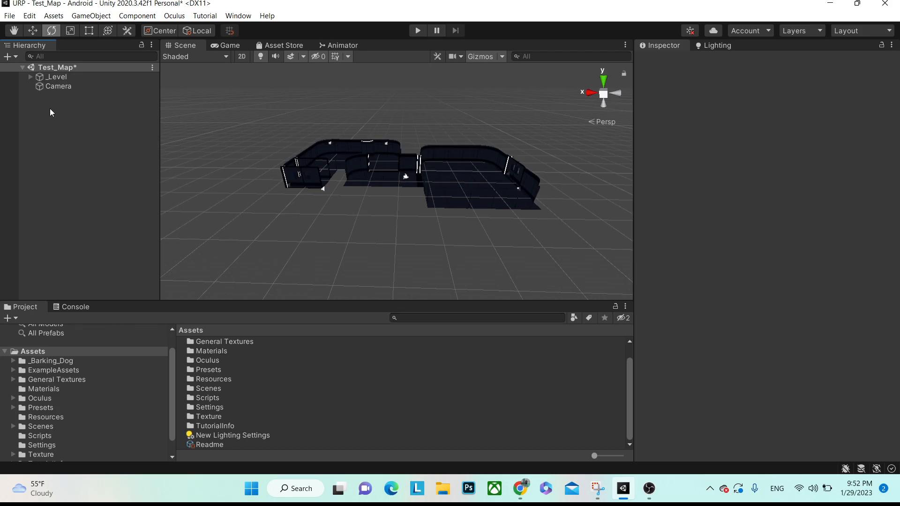
Step: Add a Point Light to the Test_Map scene
right_click(62, 107)
mouse_move(112, 292)
left_click(204, 291)
left_click(87, 145)
left_click(62, 95)
Step: Move the Point Light along the X axis to about -25.6, into the large room
left_click(32, 30)
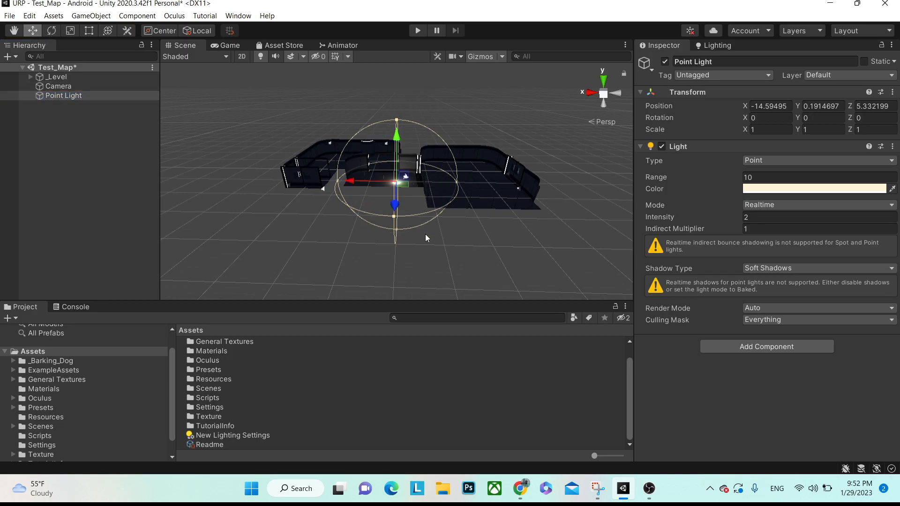
scroll(423, 232, "up", 10)
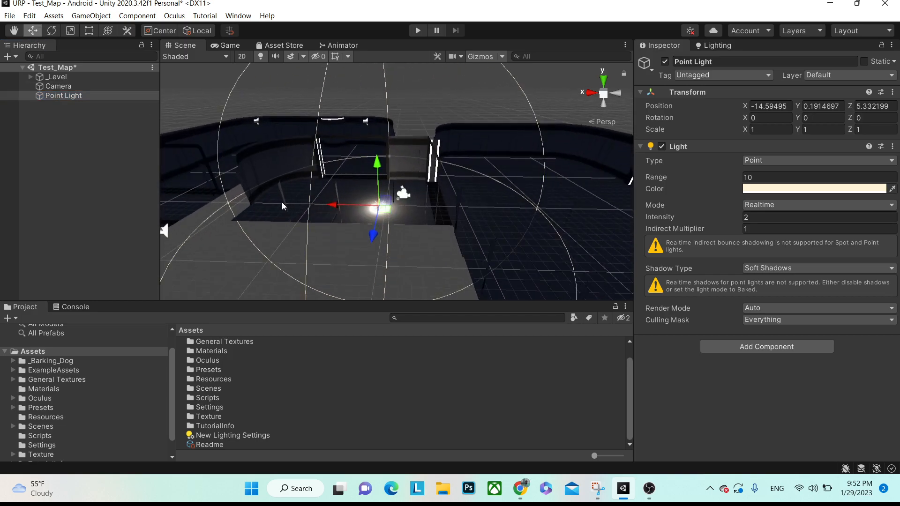
left_click_drag(331, 207, 504, 208)
right_click_drag(468, 192, 375, 196)
key("s")
key("d")
key("w")
key("w")
Step: Raise the Point Light to about Y 4.6, checking its illumination with the scene gizmos hidden and then showing them again
left_click_drag(374, 136, 432, 50)
mouse_move(416, 198)
right_mouse_down()
mouse_move(400, 259)
mouse_move(415, 195)
right_mouse_up()
key("s")
right_click(415, 195)
left_click(479, 58)
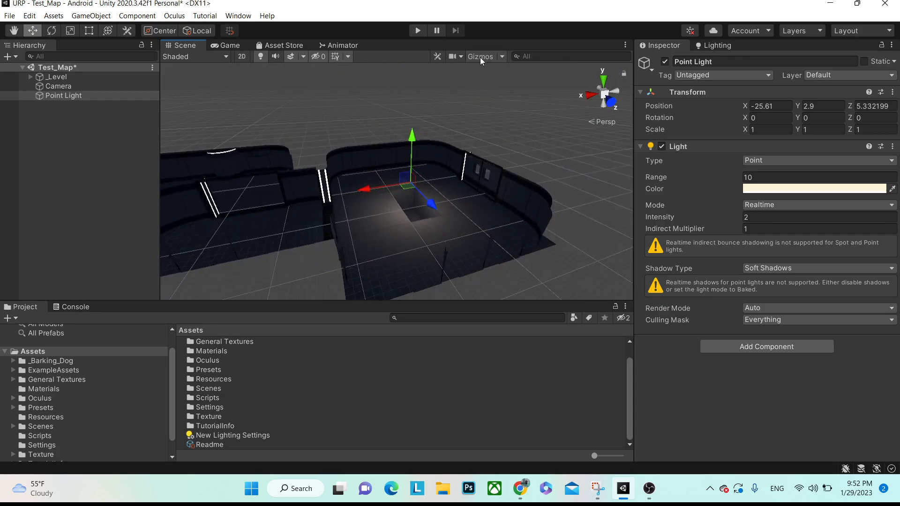
left_click_drag(411, 142, 423, 117)
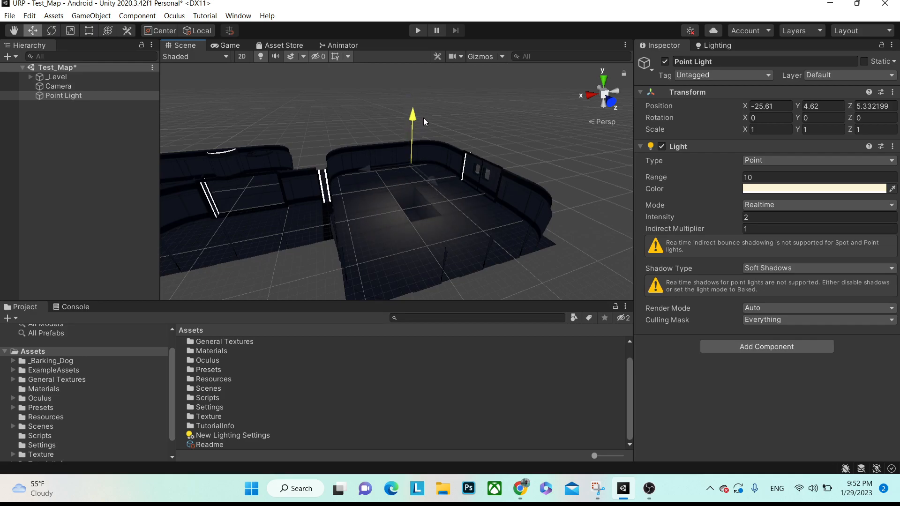
scroll(406, 219, "up", 5, "alt")
left_click(477, 59)
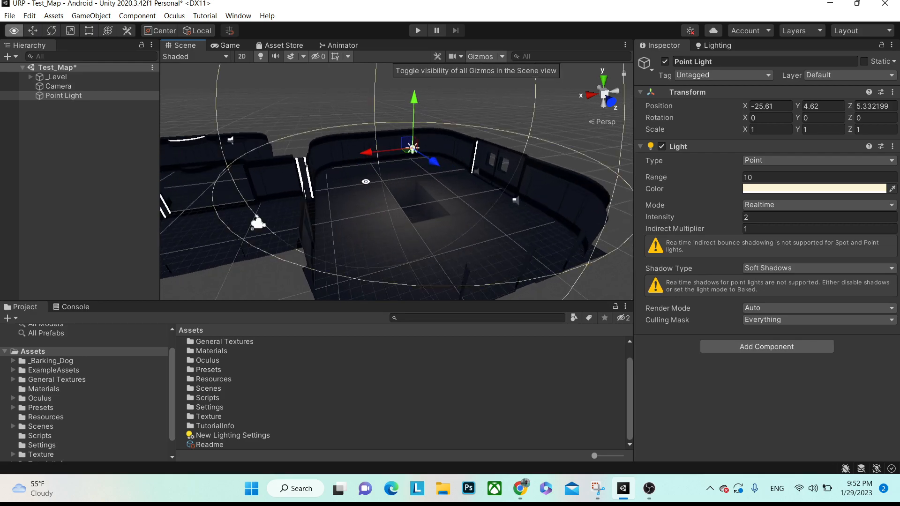
Step: Try a Point Light range of about 20.5, and set the range to 5
scroll(351, 217, "down", 5, "alt")
left_click_drag(353, 206, 407, 188, "alt")
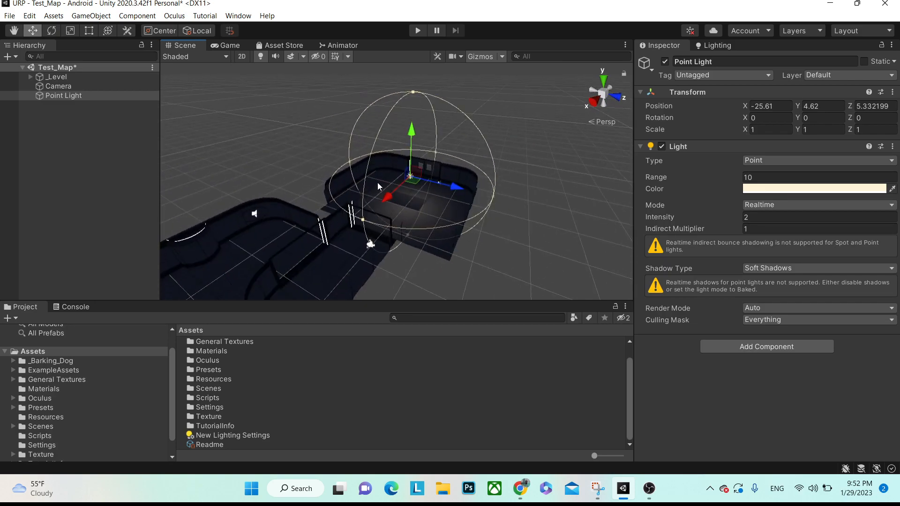
left_click_drag(501, 178, 747, 180, "alt")
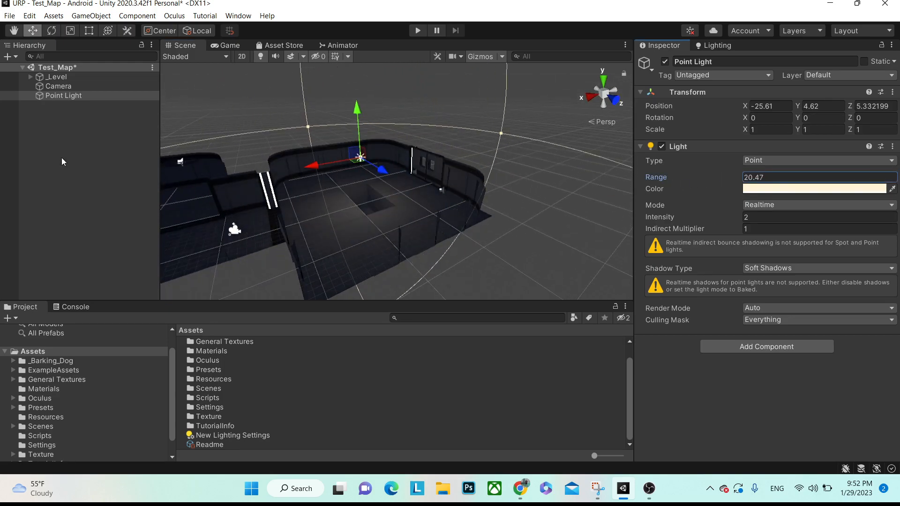
left_click_drag(762, 215, 759, 177)
type("5")
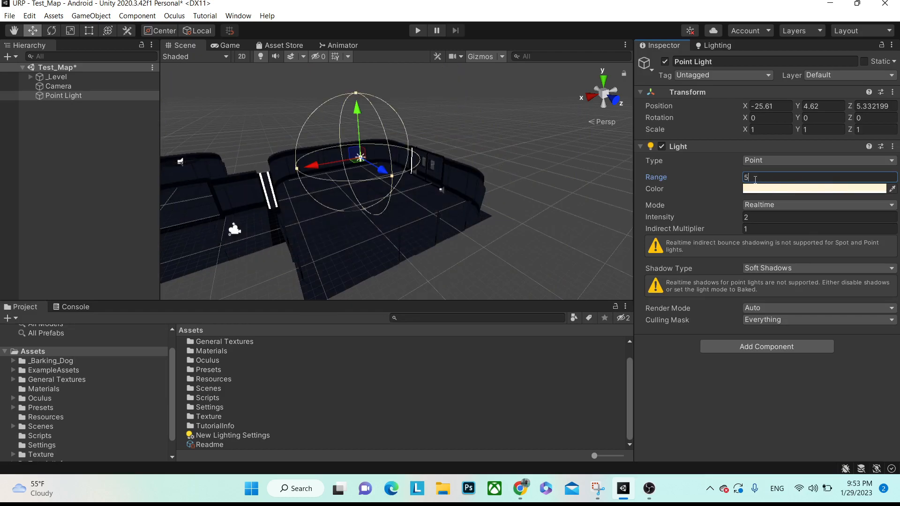
Step: Lower the Point Light to about Y 2.8 and change its colour to pale green (DCFFD6)
scroll(357, 70, "up", 4)
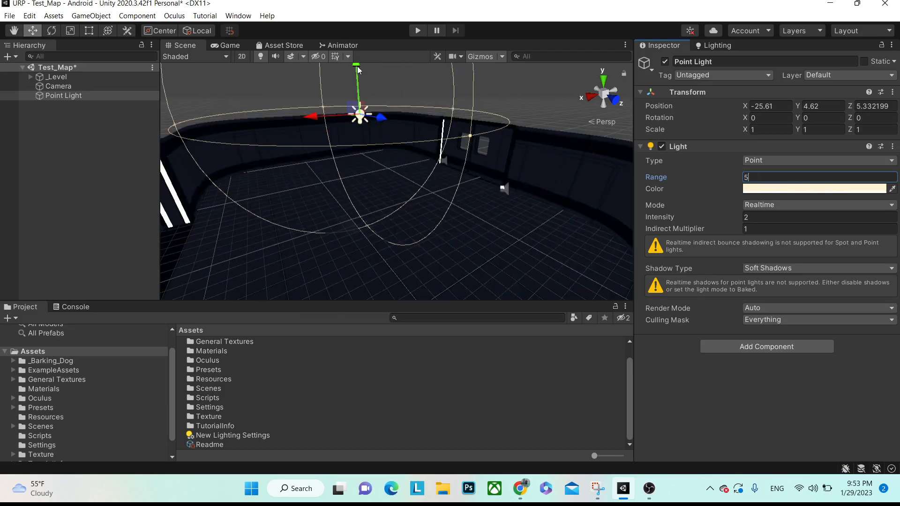
left_click_drag(357, 69, 371, 115)
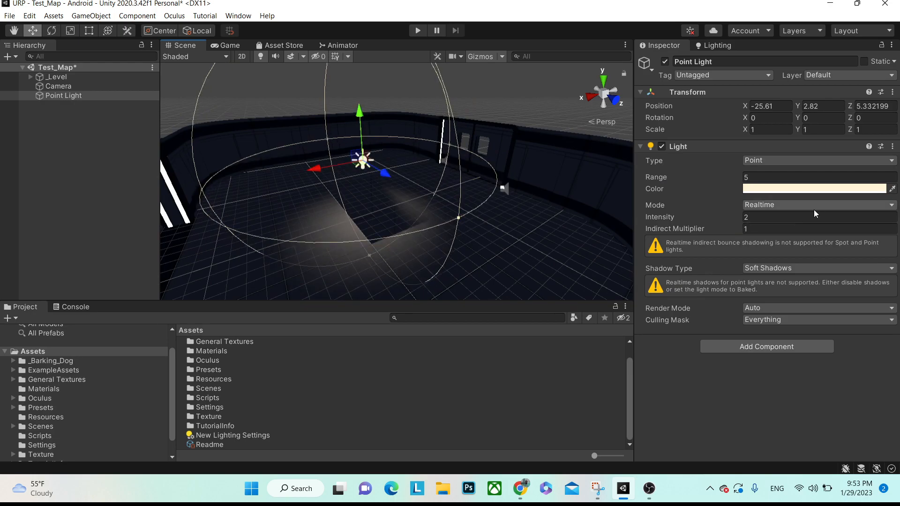
left_click(796, 188)
left_click(805, 227)
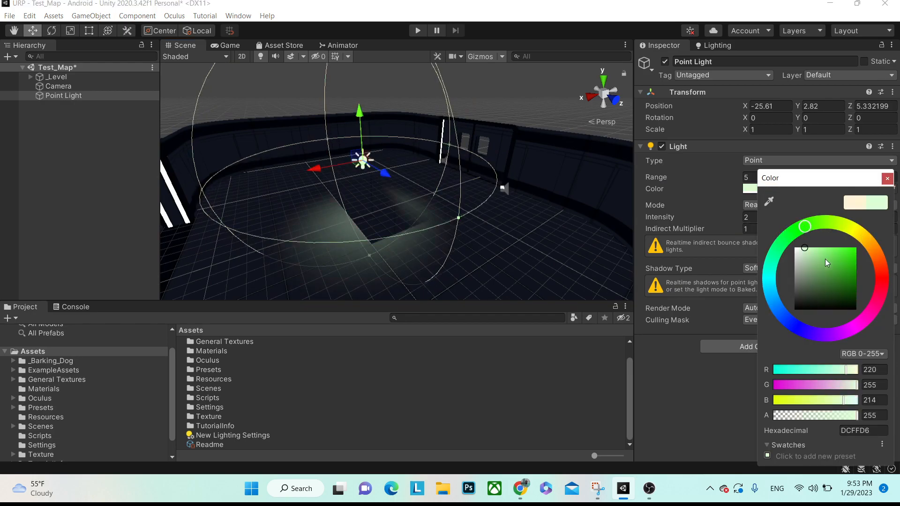
left_click(887, 178)
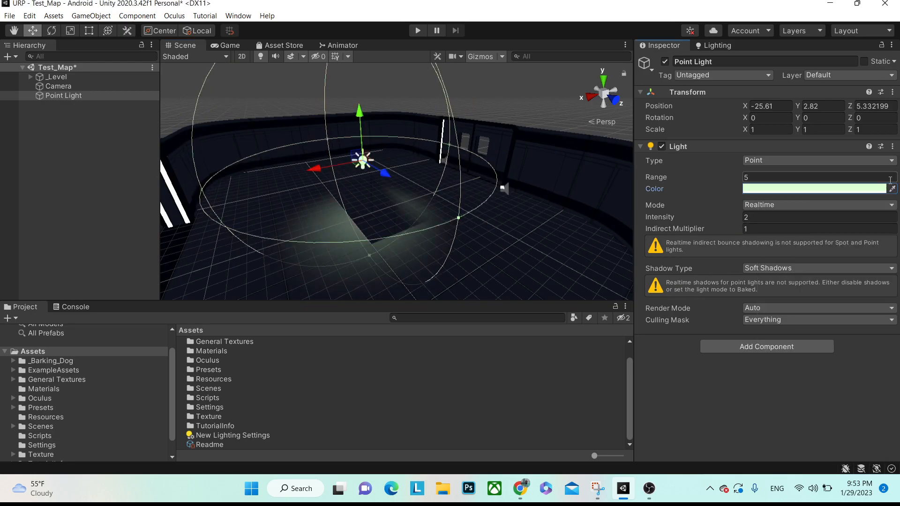
Step: View the Point Light's mode options without changing Realtime, and set its intensity to 2.54
left_click(769, 206)
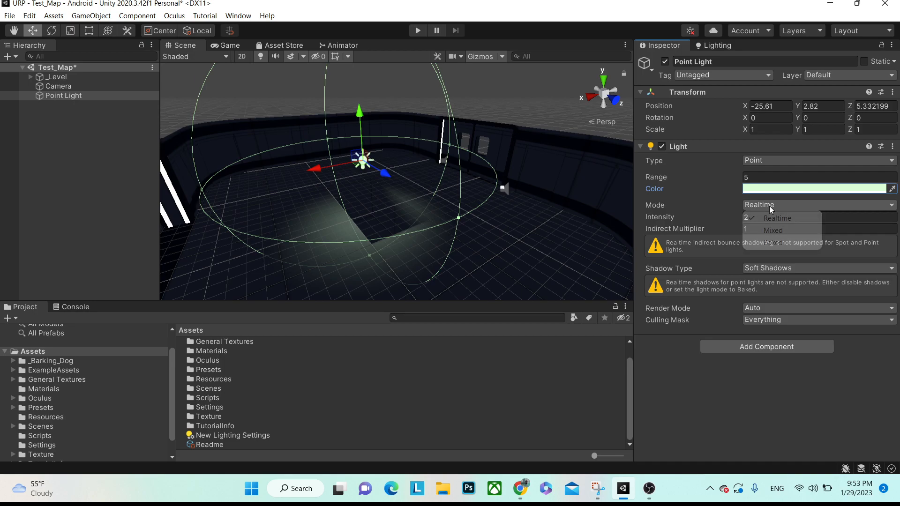
left_click(721, 234)
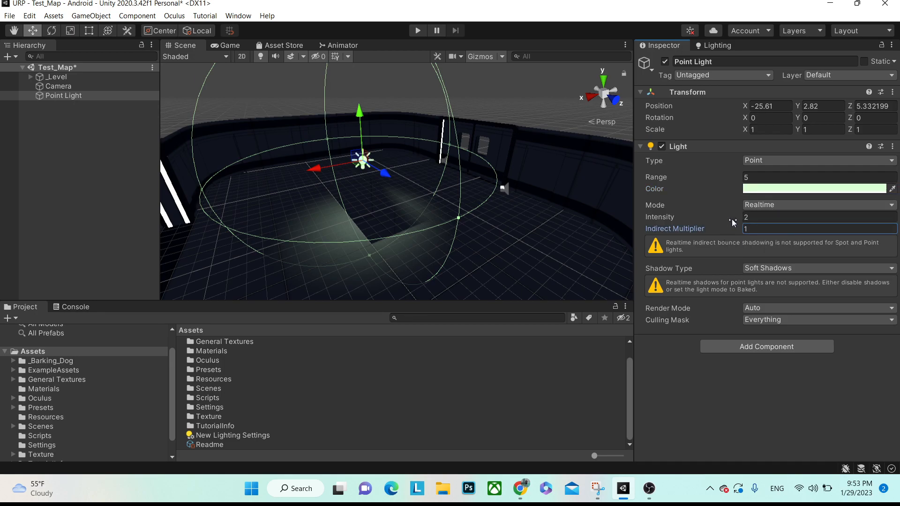
left_click(750, 217)
type("2.54")
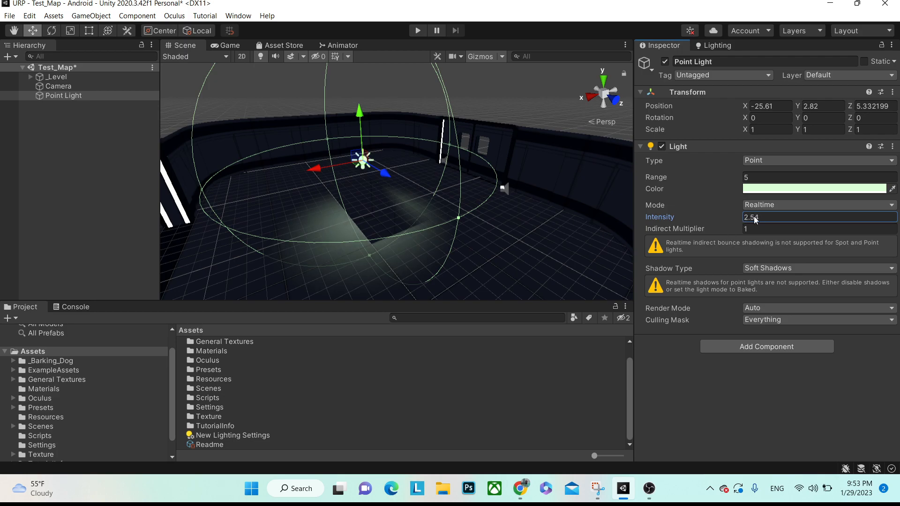
Step: Try an indirect multiplier of 24.28 on the Point Light, and set both indirect multiplier and intensity to 1
left_click(750, 229)
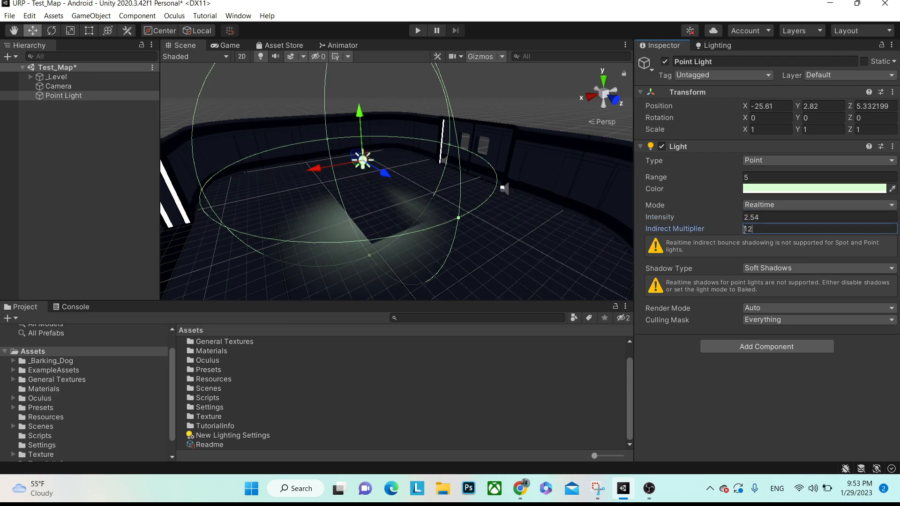
left_click_drag(738, 231, 21, 218)
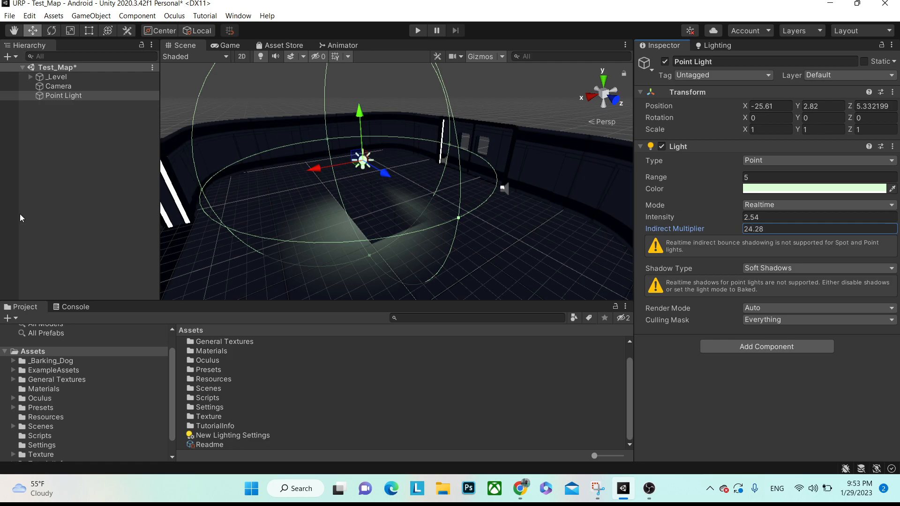
double_click(760, 229)
key("ctrl+z")
key("ctrl+z")
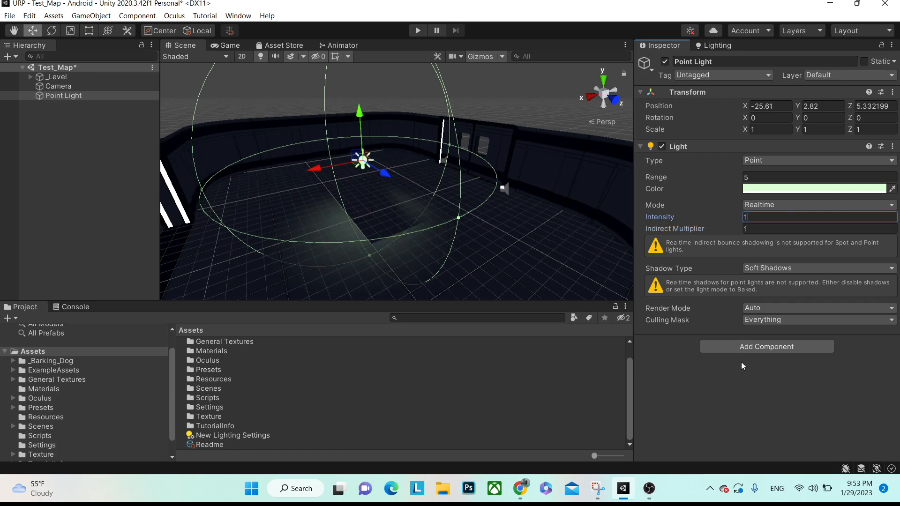
Step: View the Point Light's shadow type options, keeping Soft Shadows
left_click(772, 268)
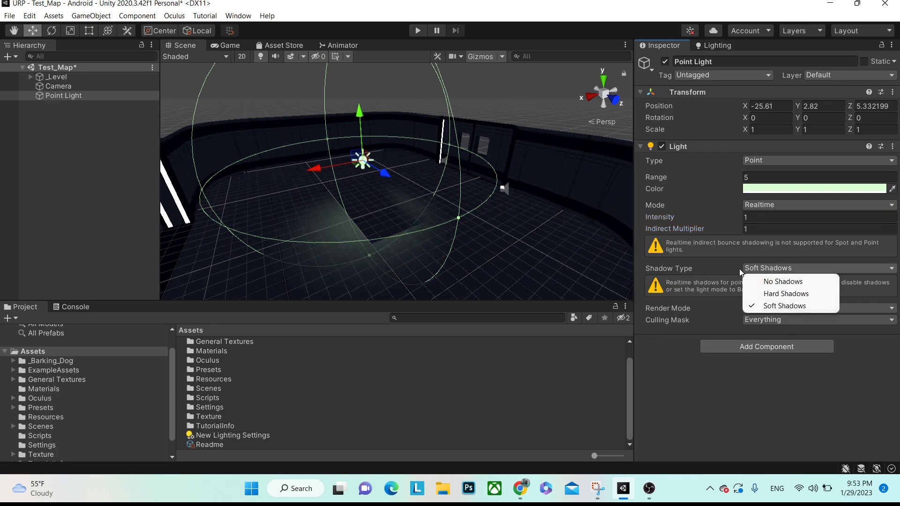
left_click(710, 270)
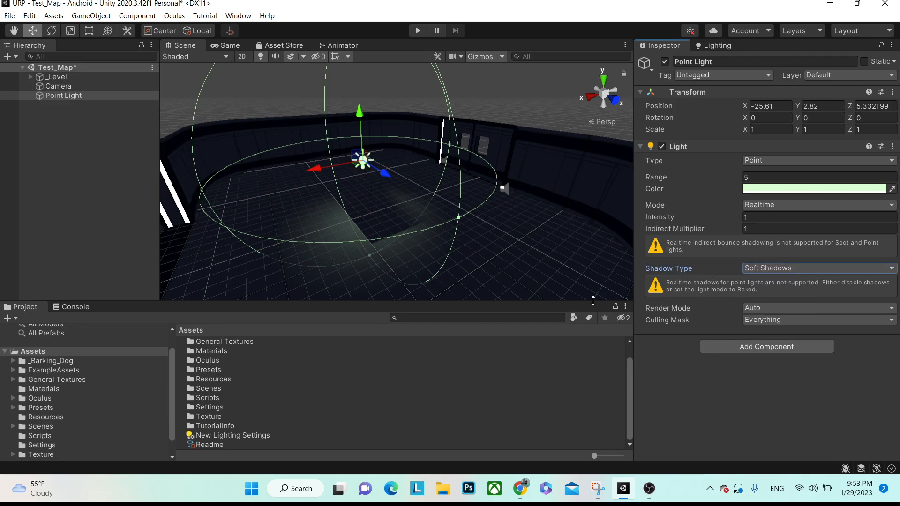
Step: Remove the Point Light from the scene and add a Spotlight in its place, leaving the new light selected
key("alt+Tab")
key("alt+Tab")
right_click(58, 123)
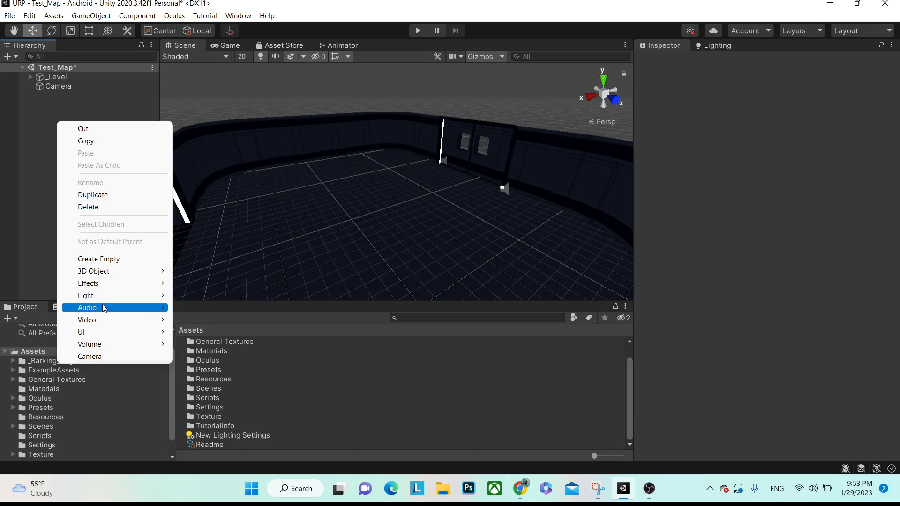
mouse_move(115, 305)
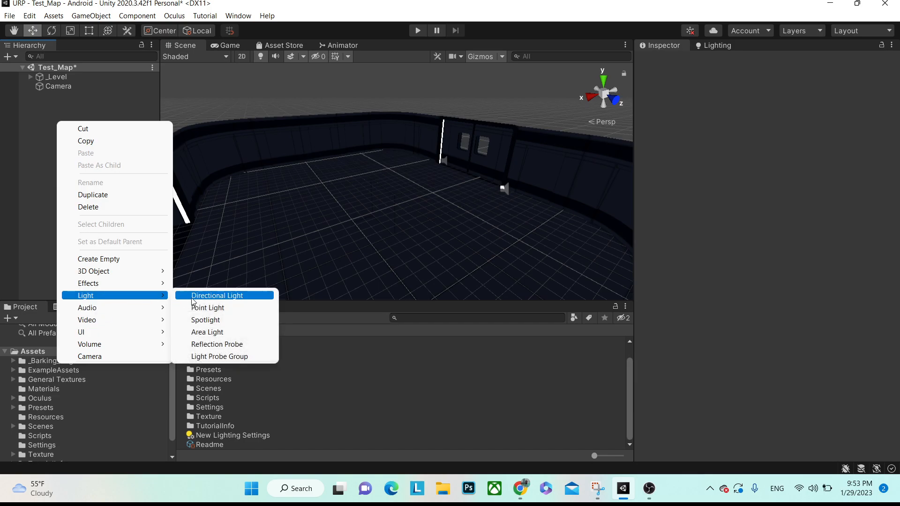
left_click(206, 320)
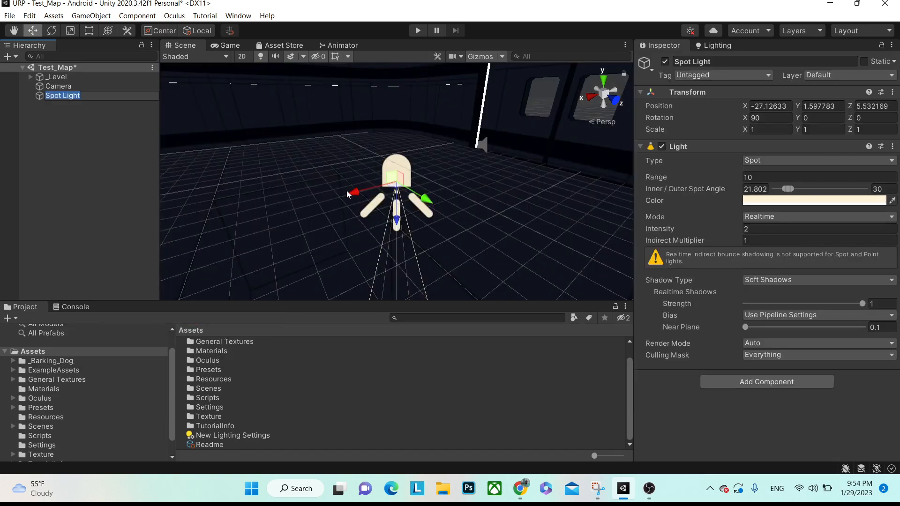
left_click(53, 164)
left_click(55, 95)
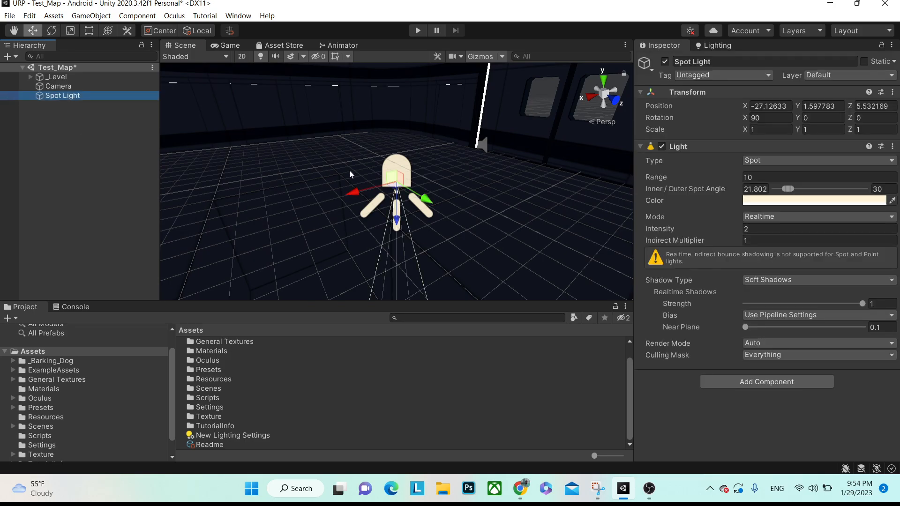
Step: Raise the Spot Light above the floor to about Y 3.74
middle_click_drag(381, 230, 407, 204)
scroll(407, 204, "down", 3)
left_click_drag(412, 191, 422, 80)
left_click_drag(350, 206, 420, 119, "alt")
scroll(409, 121, "down", 3)
middle_click_drag(408, 120, 407, 117)
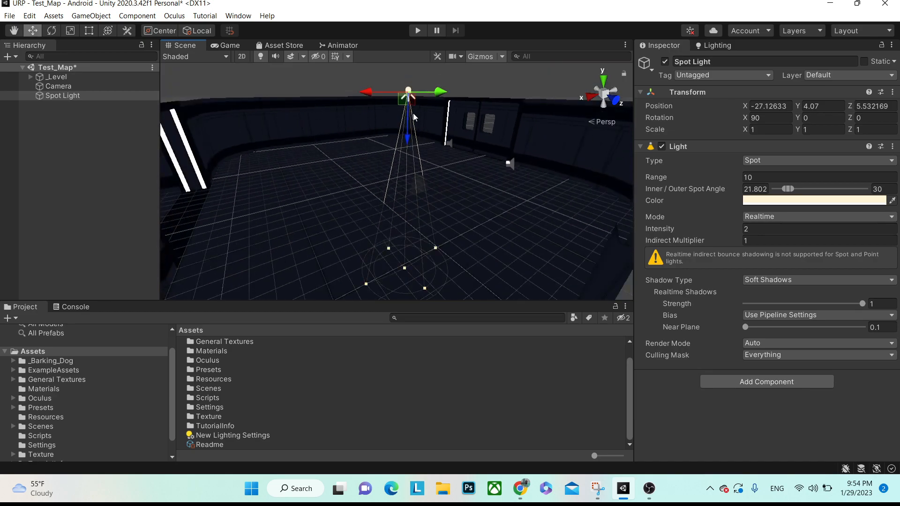
left_click_drag(406, 145, 515, 202)
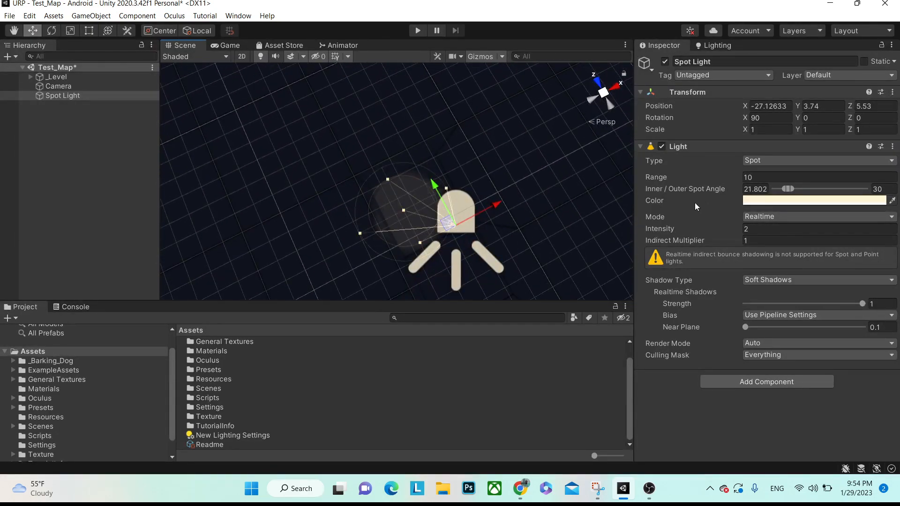
Step: Widen the Spot Light's inner and outer angles to about 33.5 and 86.1, with range 200.5 and intensity 15.88
mouse_move(789, 189)
left_mouse_down()
mouse_move(813, 190)
mouse_move(803, 189)
left_mouse_up()
mouse_move(799, 188)
left_mouse_down()
mouse_move(771, 188)
mouse_move(813, 188)
mouse_move(791, 188)
left_mouse_up()
left_click_drag(805, 188, 820, 188)
left_click_drag(740, 176, 299, 124)
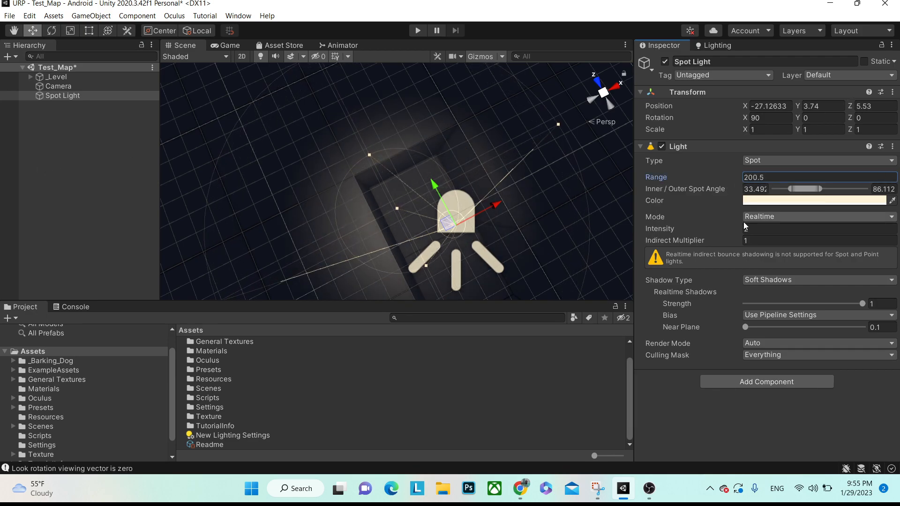
left_click_drag(740, 229, 835, 211)
left_click_drag(469, 234, 347, 138, "alt")
scroll(348, 174, "down", 5)
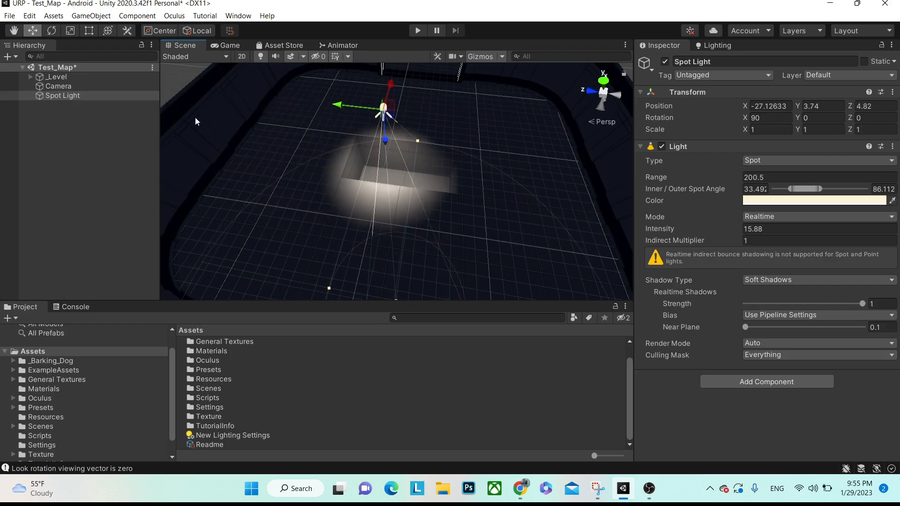
Step: Try rotating the Spot Light, and delete it from the scene
left_click(52, 31)
left_click_drag(412, 81, 99, 110)
key("Delete")
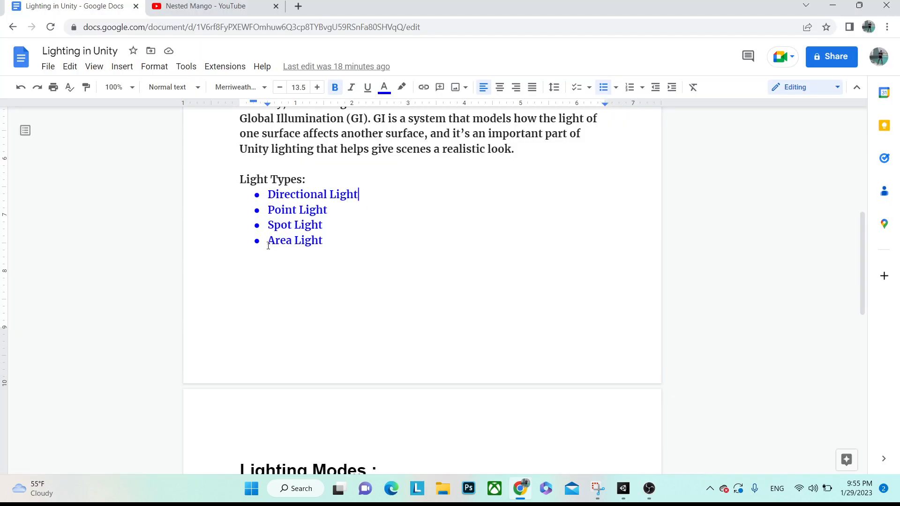
Step: Highlight Area Light in the Google Docs light types list, return to Unity and add an Area Light to the scene
left_click_drag(278, 243, 311, 246)
key("alt+Tab")
scroll(279, 135, "down", 3)
scroll(280, 135, "down", 4)
right_click_drag(377, 145, 387, 155)
key("w")
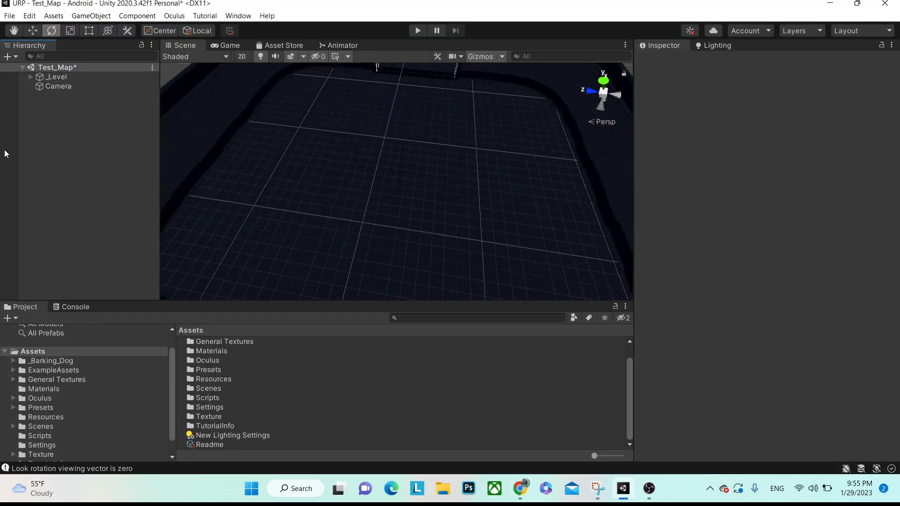
right_click(42, 139)
mouse_move(100, 311)
left_click(198, 352)
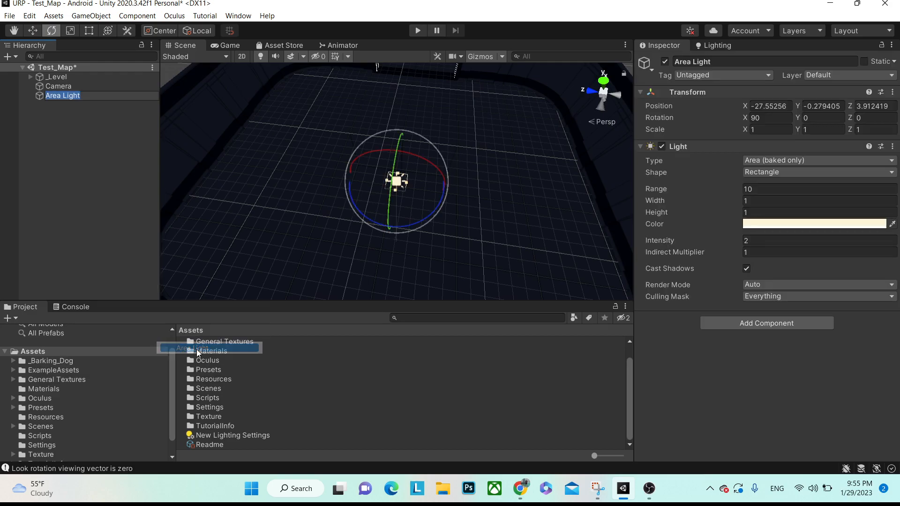
key("f")
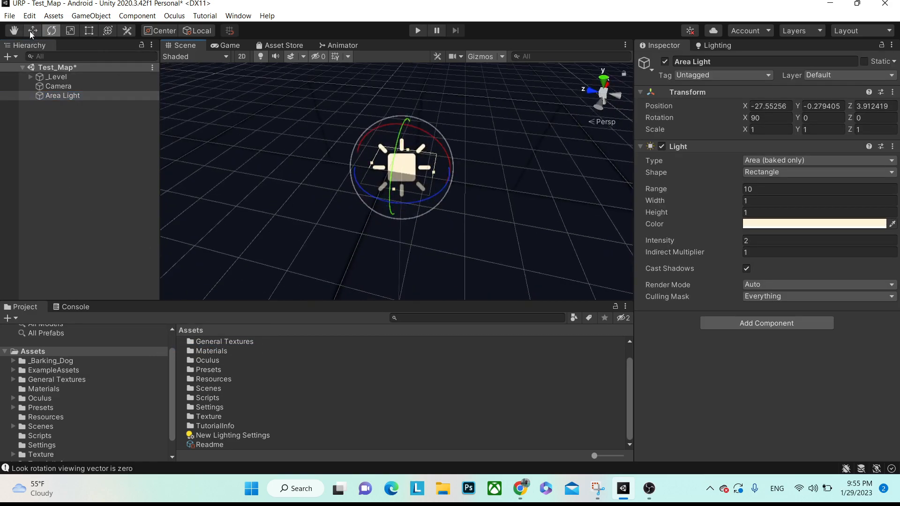
Step: Move the Area Light to about X -26.87, Y 0.63, and delete it from the scene
left_click(31, 31)
left_click_drag(410, 151, 420, 85)
left_click_drag(400, 196, 468, 172, "alt")
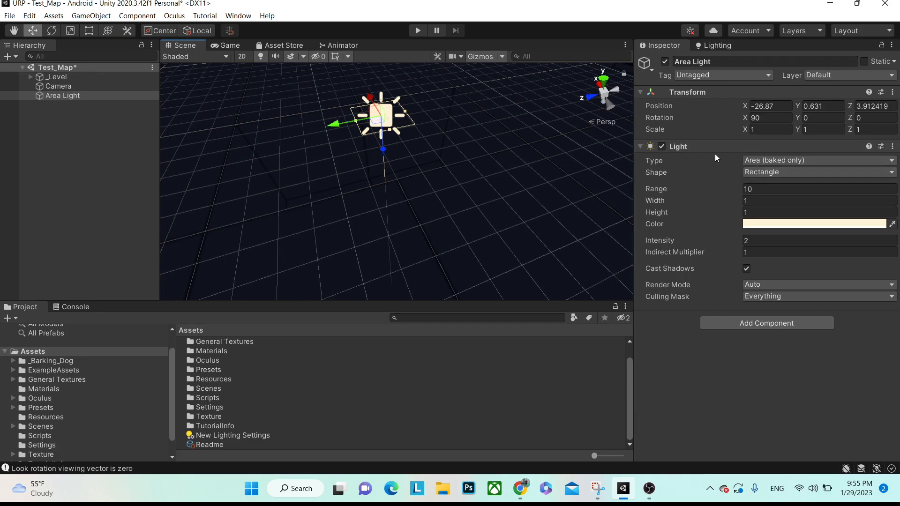
left_click(74, 102)
Step: Highlight the Lighting Modes heading in the Google Docs notes and return to Unity
scroll(352, 219, "down", 2)
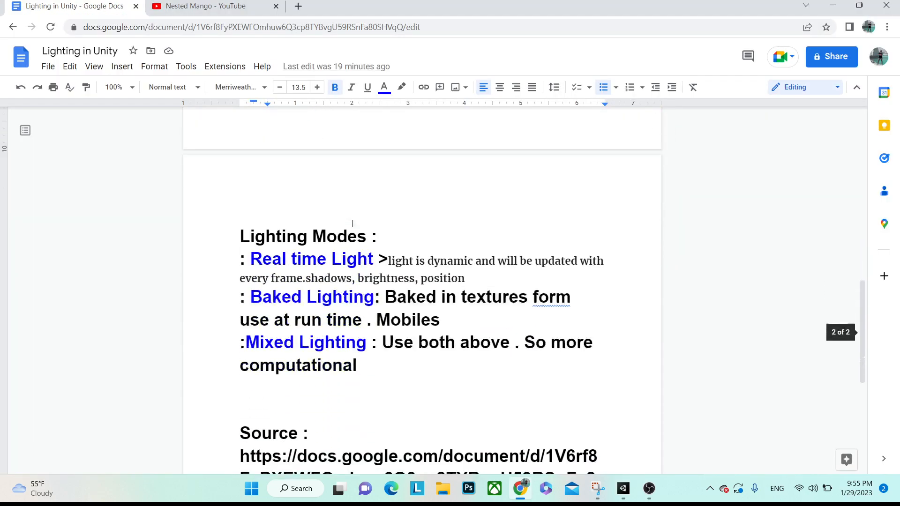
left_click_drag(377, 237, 240, 237)
key("alt+Tab")
Step: Add a Directional Light to the scene and view its mode options, keeping Realtime
right_click(76, 162)
mouse_move(134, 342)
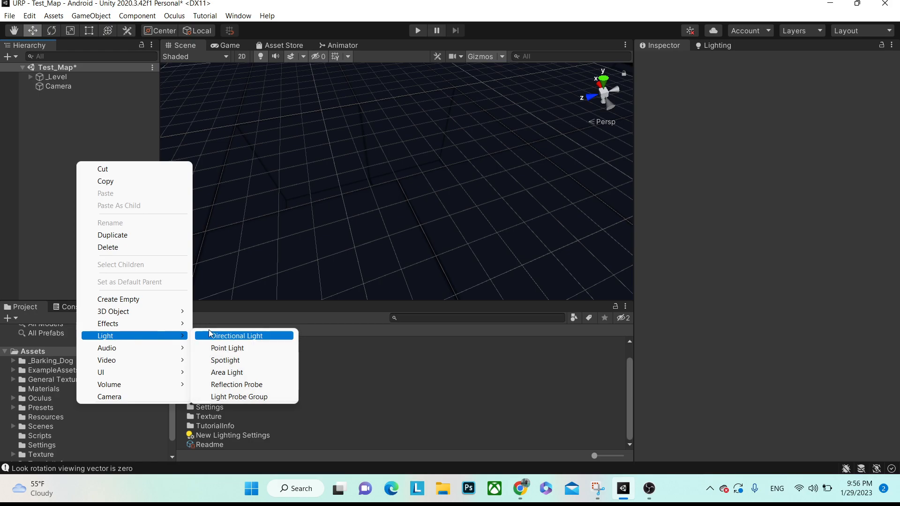
left_click(223, 337)
left_click(70, 96)
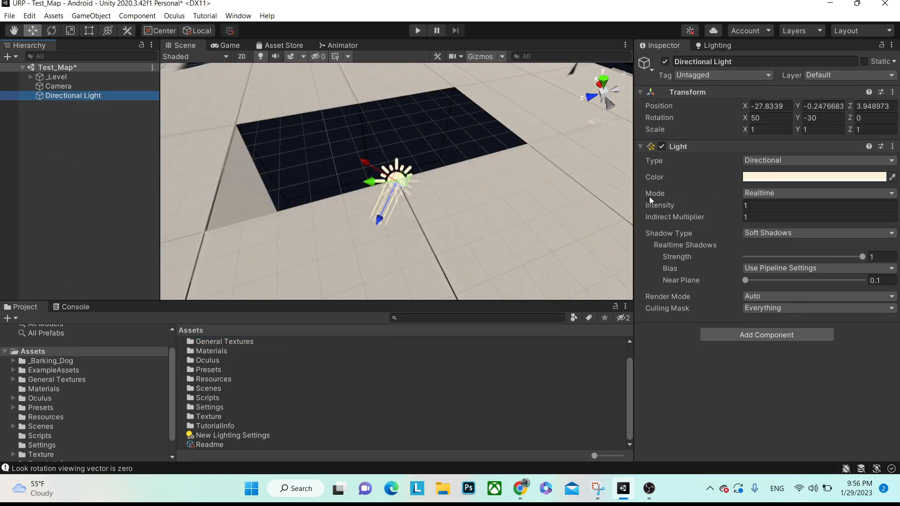
left_click(752, 192)
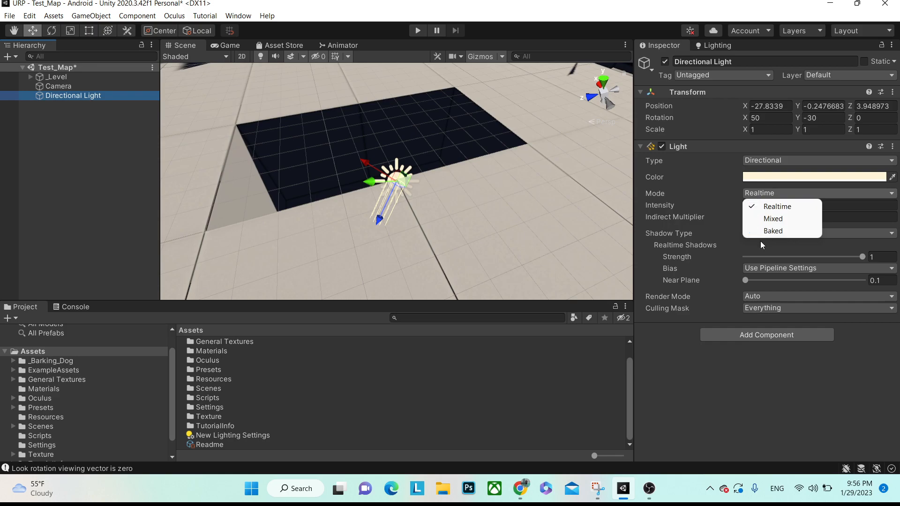
left_click(776, 209)
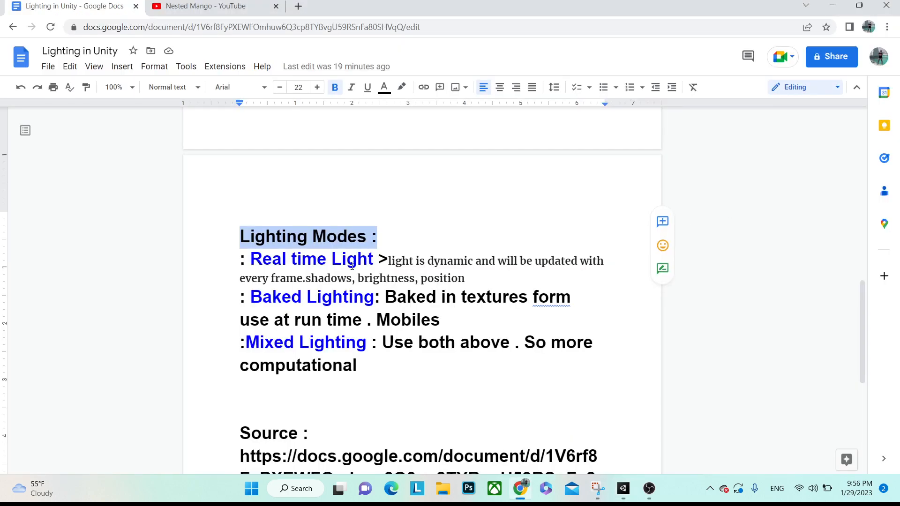
Step: Read the Real time Light description in the Google Docs notes, comparing it briefly with the Directional Light's mode in Unity
left_click(352, 266)
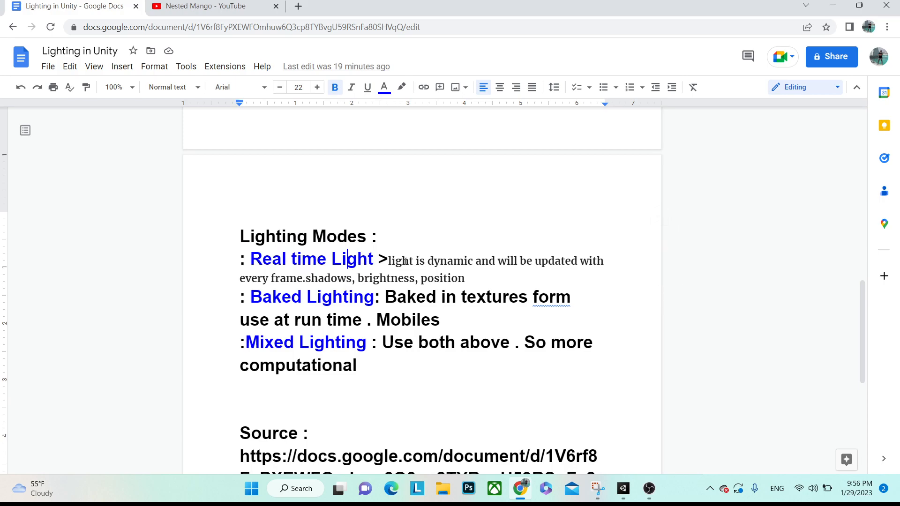
left_click_drag(389, 261, 473, 257)
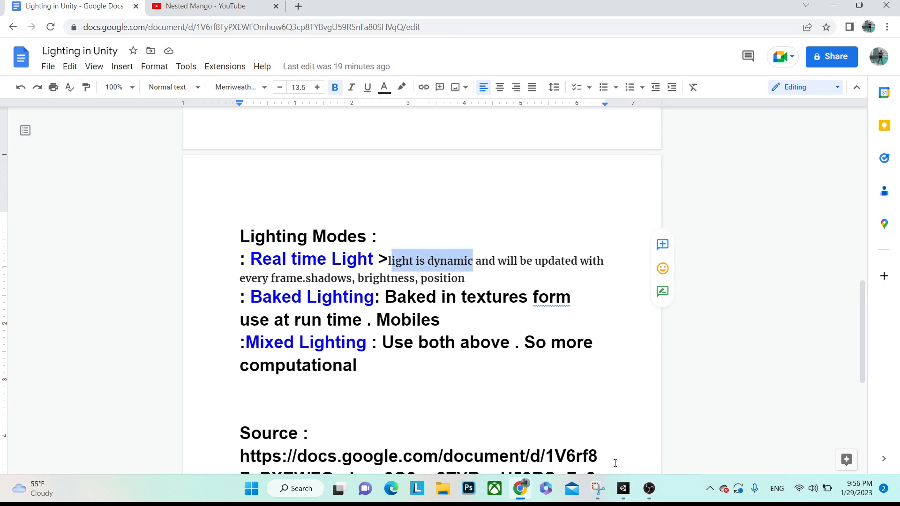
left_click(622, 489)
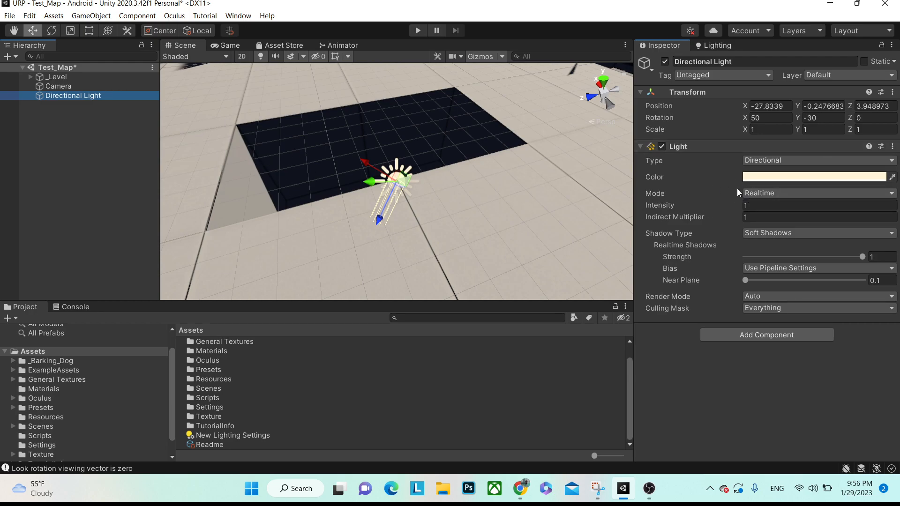
key("alt+Tab")
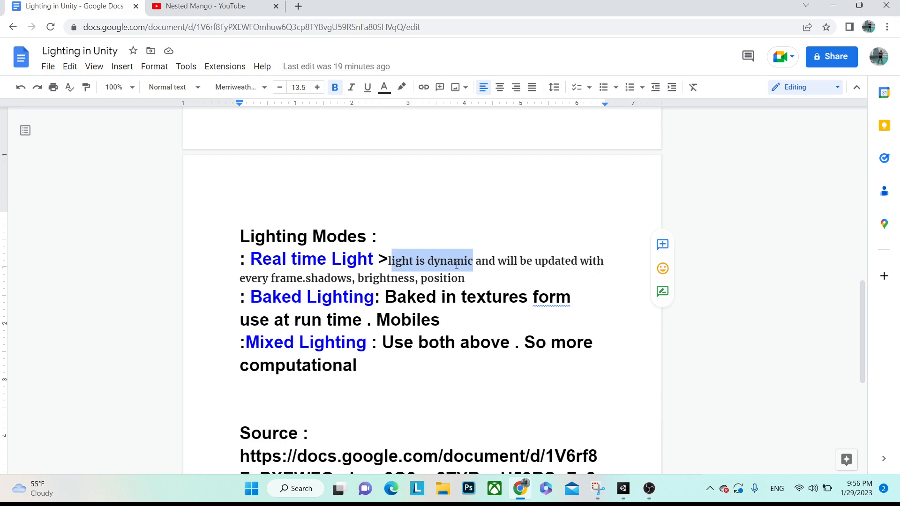
left_click(415, 262)
left_click_drag(425, 261, 514, 261)
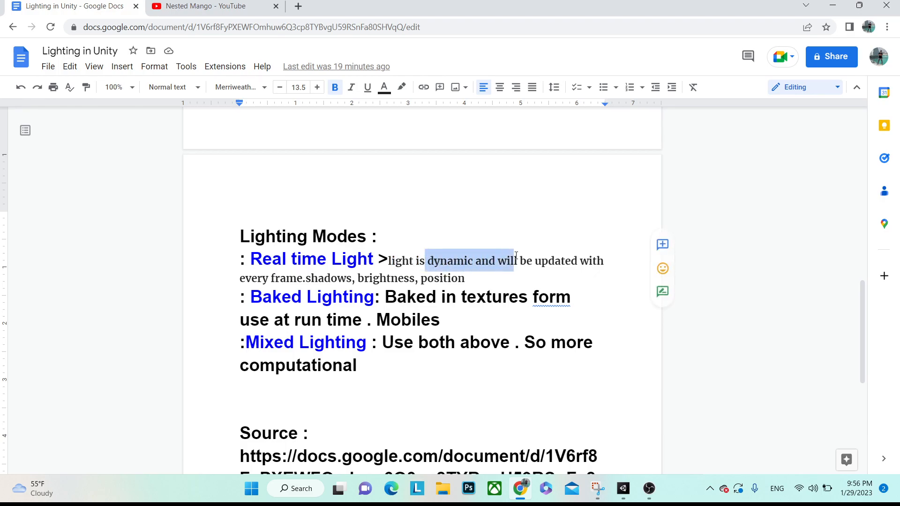
left_click_drag(465, 278, 272, 280)
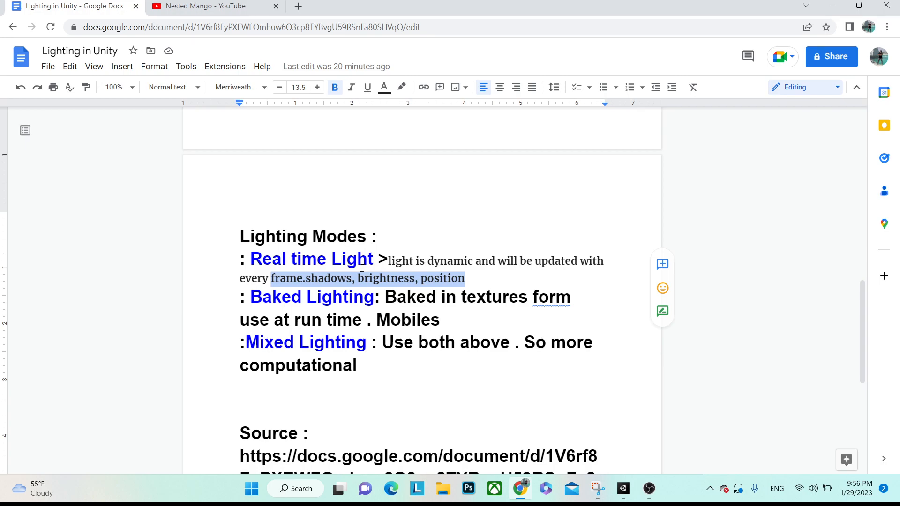
left_click(468, 261)
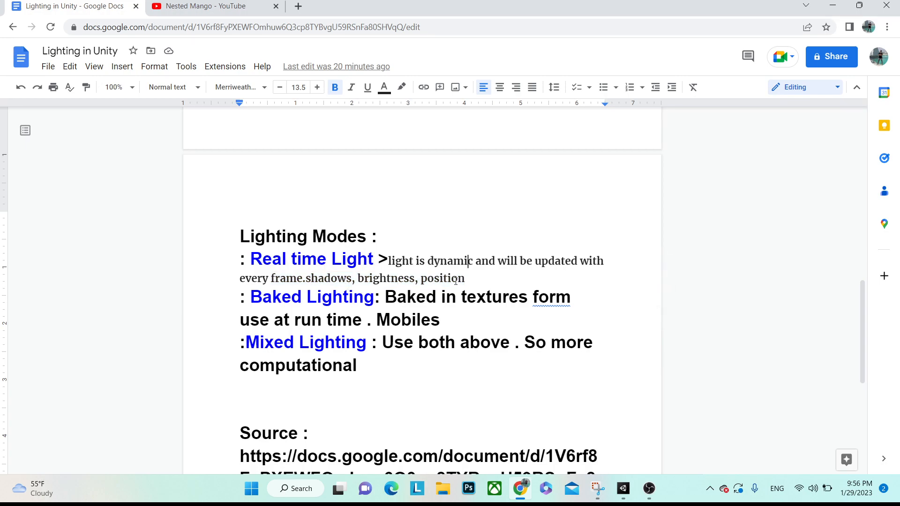
left_click_drag(465, 278, 374, 256)
left_click(332, 260)
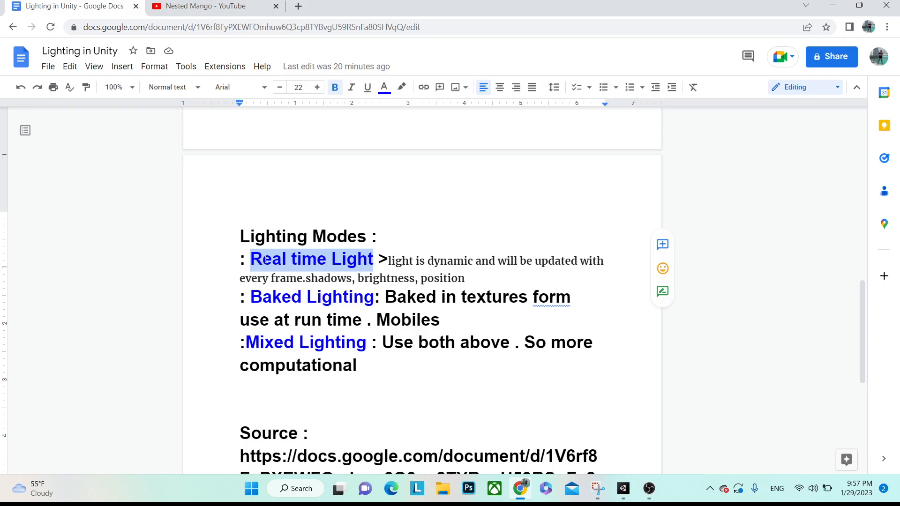
left_click(470, 270)
Step: Highlight the Baked Lighting entry in the lighting modes notes
left_click_drag(250, 297, 373, 296)
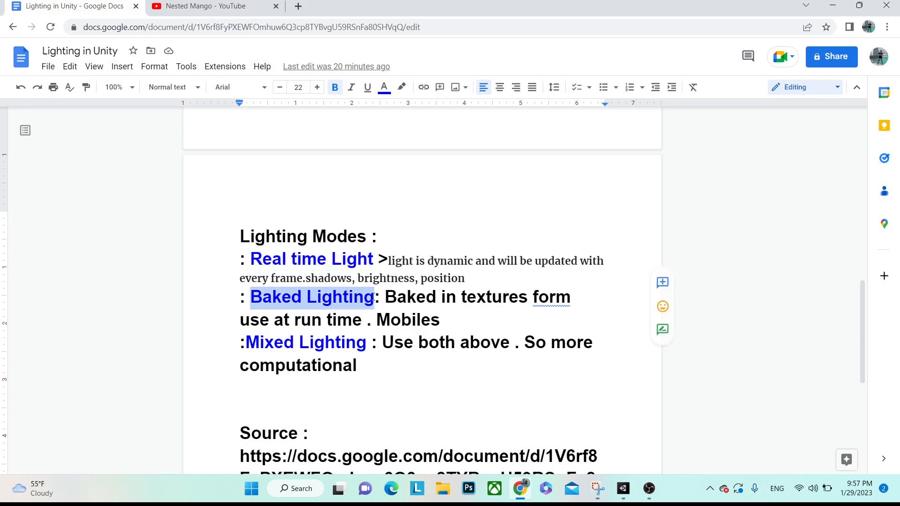
left_click(374, 297)
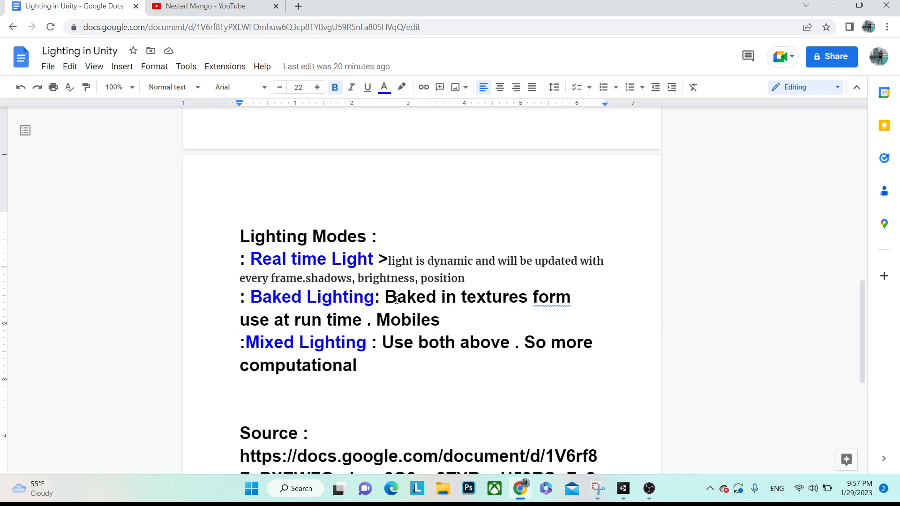
left_click_drag(378, 297, 250, 298)
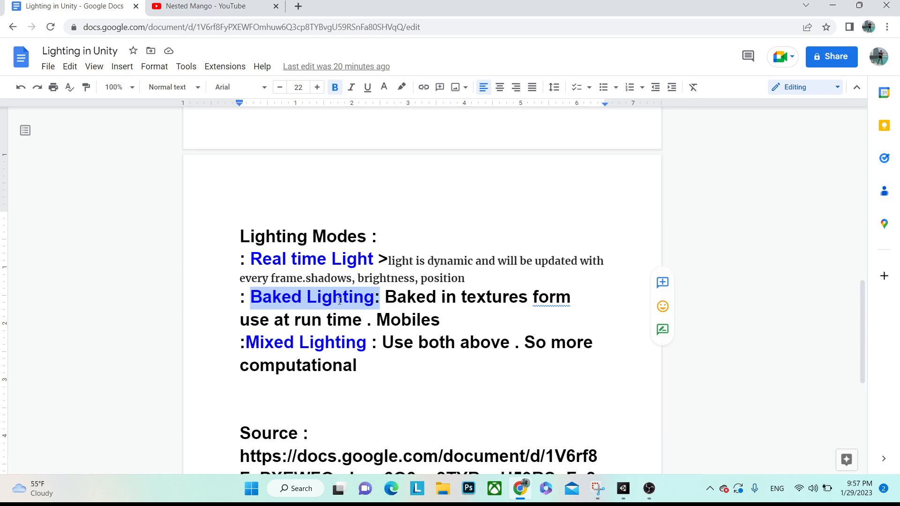
Step: Switch to Unity, show the scene's Lighting settings, and briefly run and stop the scene in Play mode
key("alt+Tab")
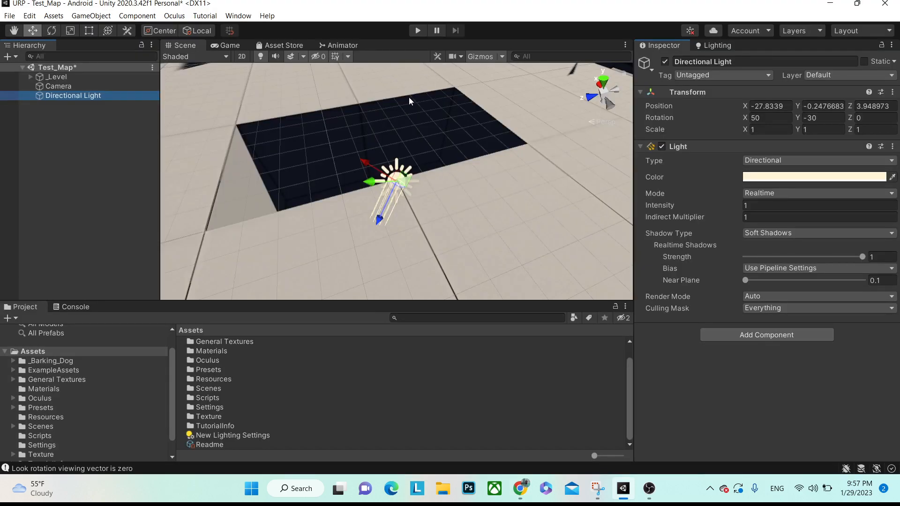
left_click(707, 44)
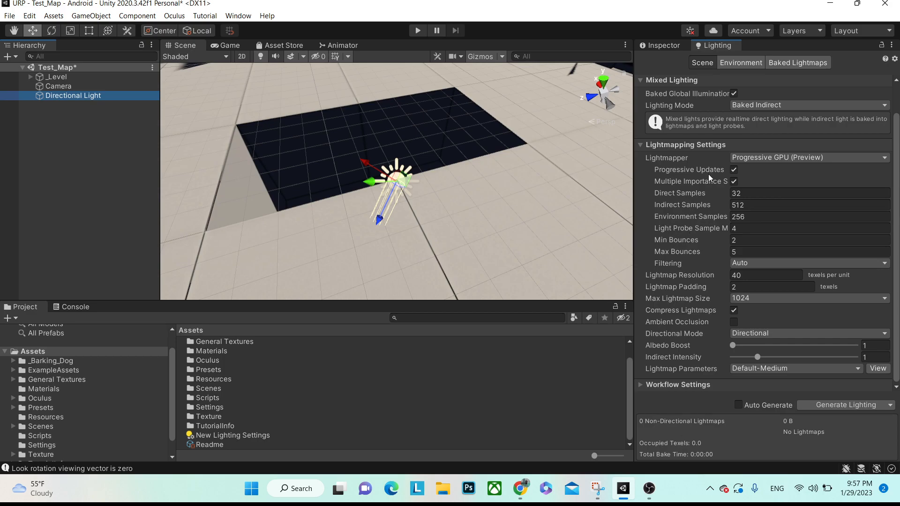
left_click(417, 32)
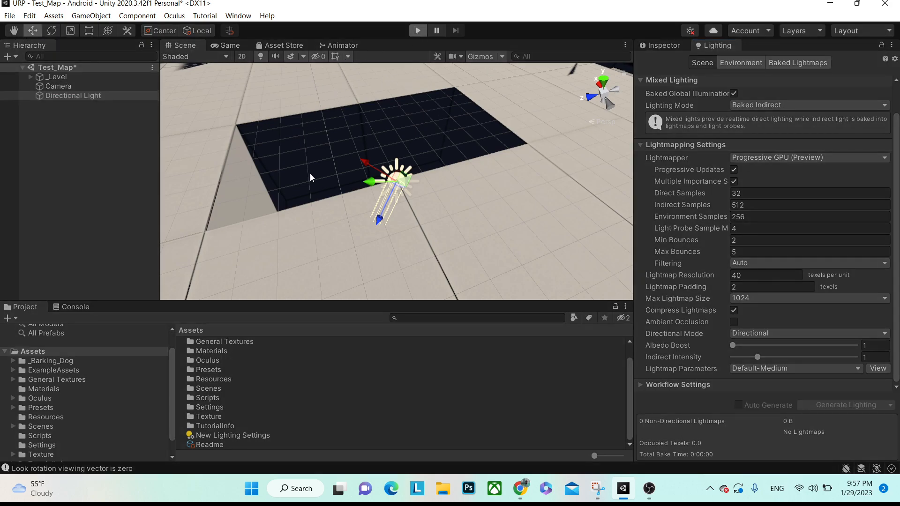
left_click_drag(434, 136, 437, 88)
key("ctrl+p")
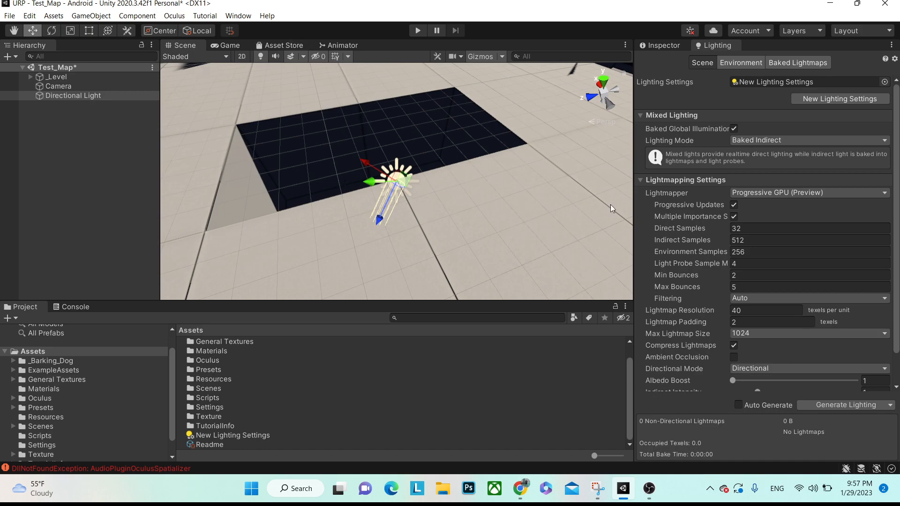
left_click_drag(426, 194, 357, 150, "alt")
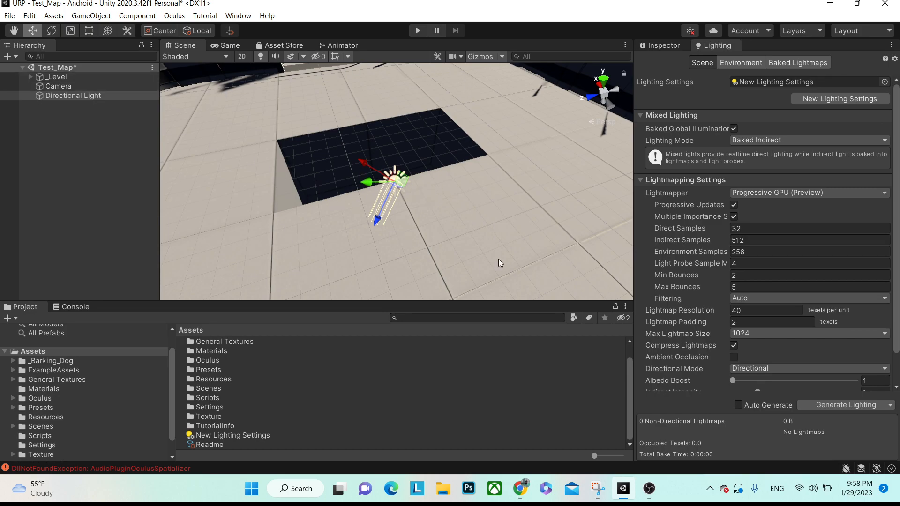
Step: Switch to the Google Docs notes and read the Baked Lighting description, highlighting its texture, run-time and Mobiles phrases
key("alt+Tab")
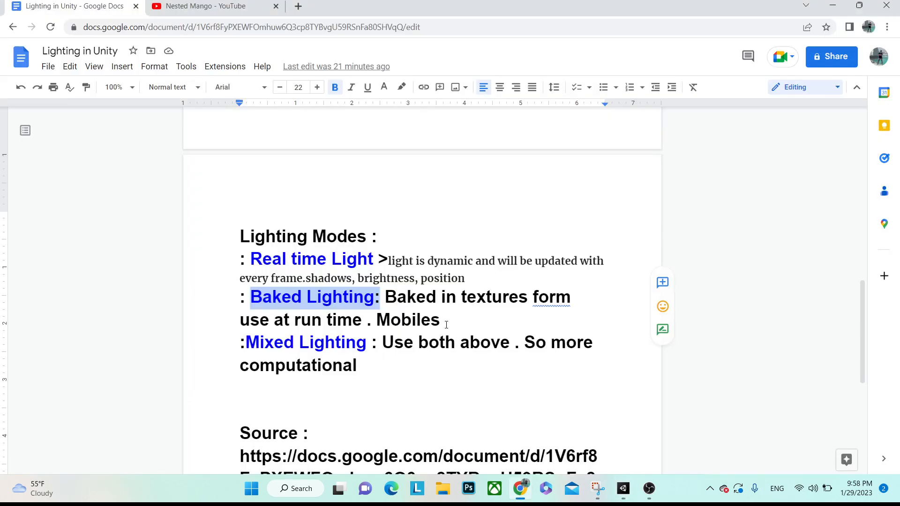
key("alt+Tab")
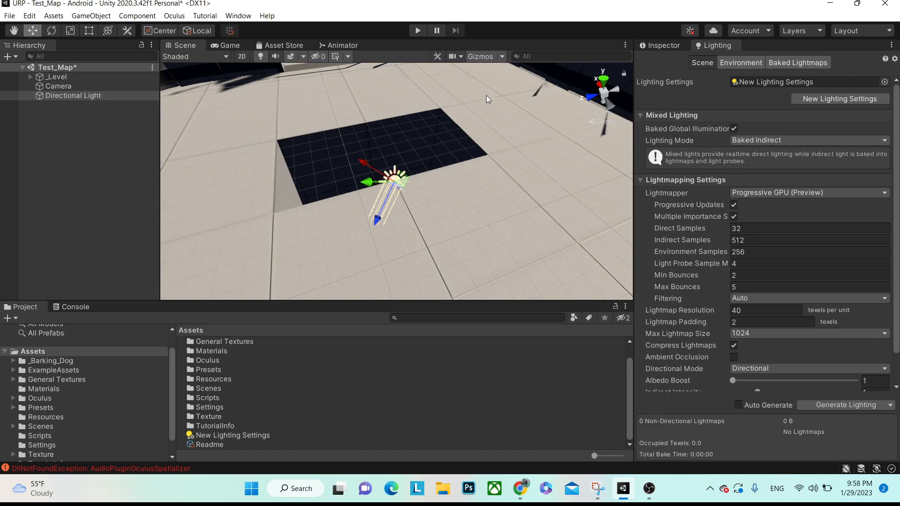
key("alt+Tab")
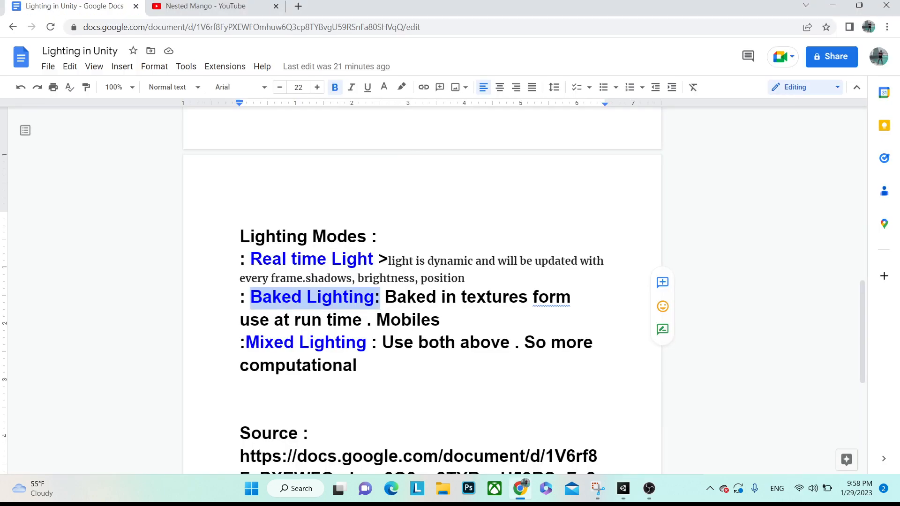
left_click(364, 295)
left_click_drag(385, 295, 557, 295)
left_click_drag(363, 320, 255, 320)
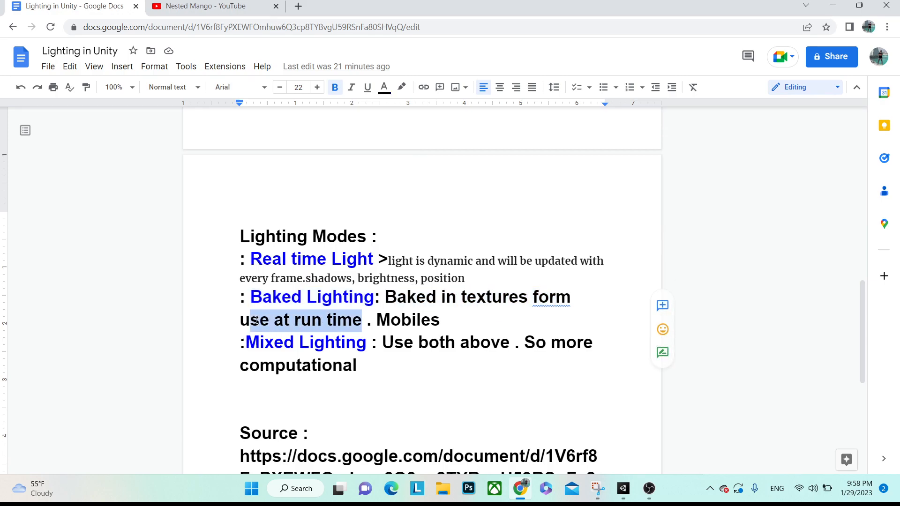
left_click_drag(362, 321, 237, 301)
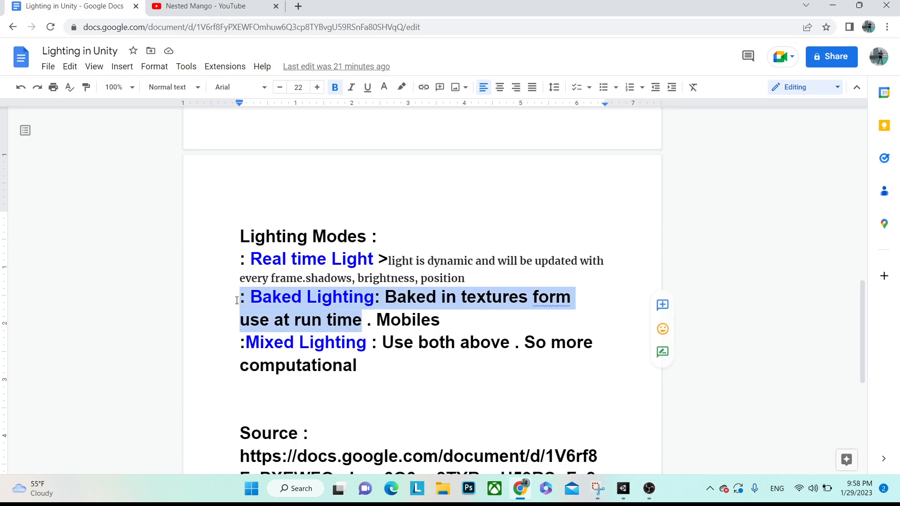
left_click(360, 323)
left_click_drag(377, 320, 438, 319)
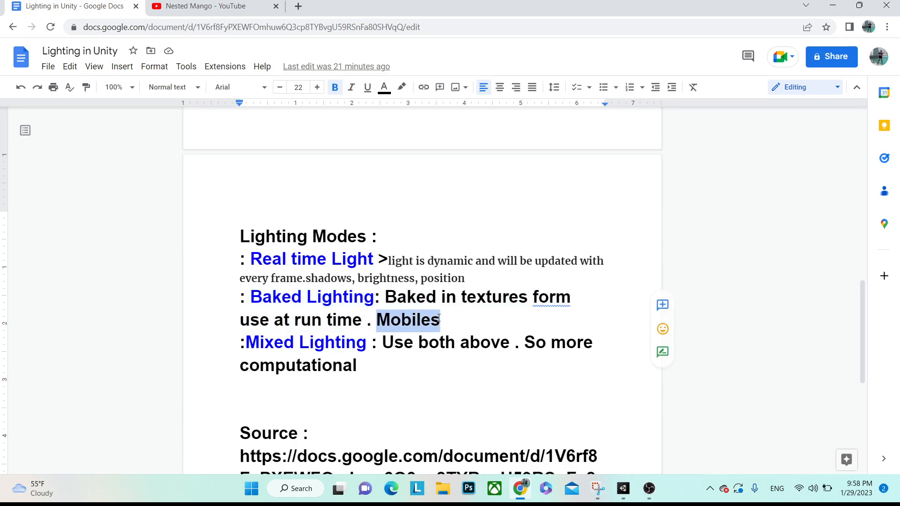
left_click(449, 319)
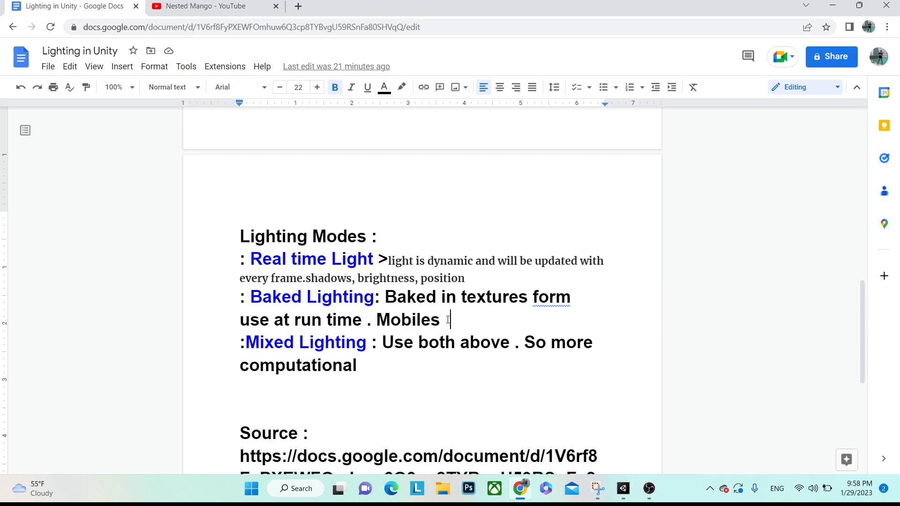
Step: Read the Mixed Lighting entry in the notes, highlighting it together with the Real time and Baked entries it combines
left_click_drag(260, 343, 338, 343)
left_click(346, 342)
left_click_drag(245, 260, 440, 322)
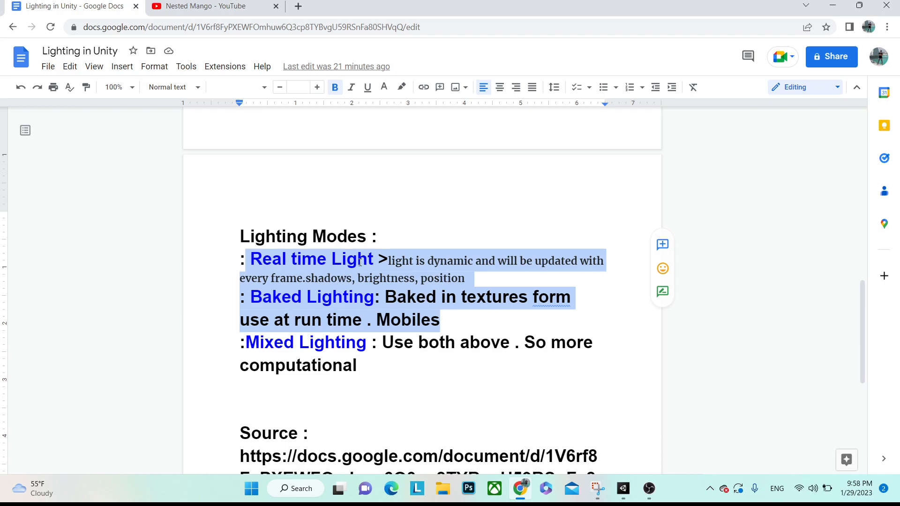
left_click(330, 293)
left_click_drag(381, 342, 512, 378)
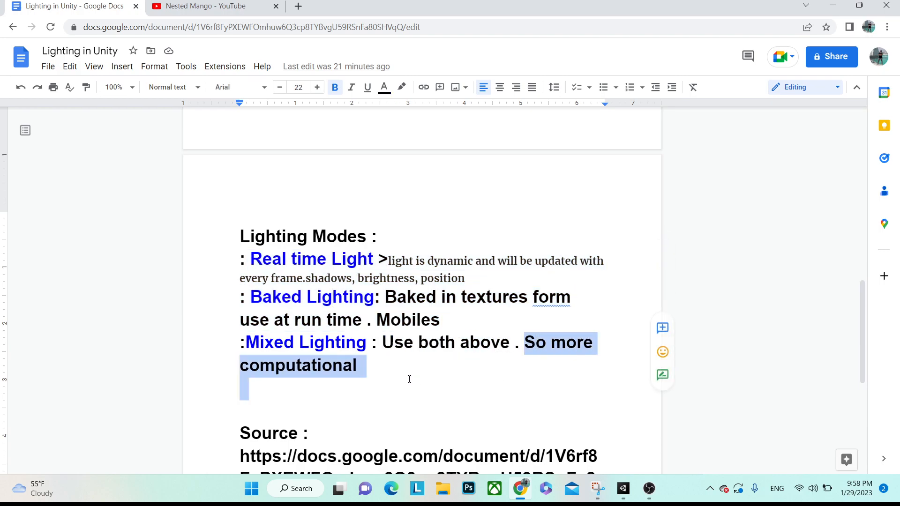
left_click(364, 369)
left_click_drag(363, 369, 229, 343)
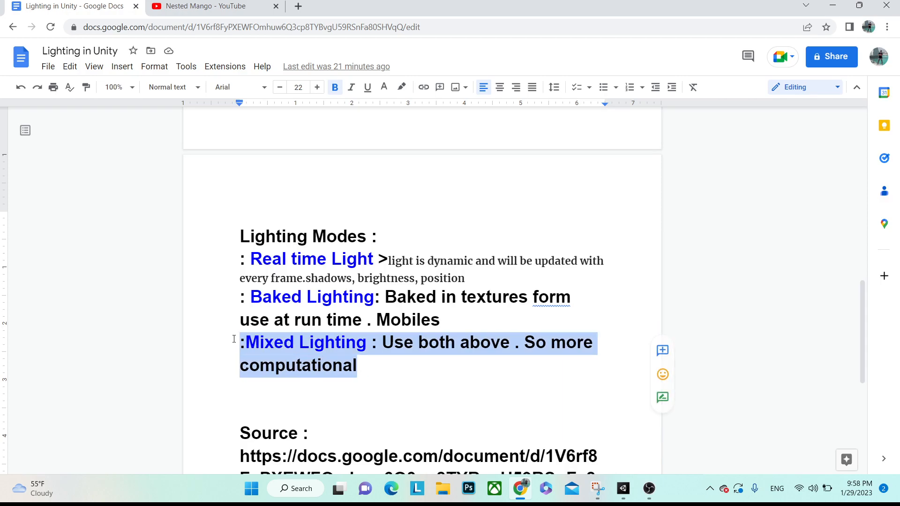
left_click(234, 338)
Step: Reread the Baked Lighting entry and highlight the full Real time Light description for comparison
left_click_drag(244, 298, 457, 313)
left_click(290, 319)
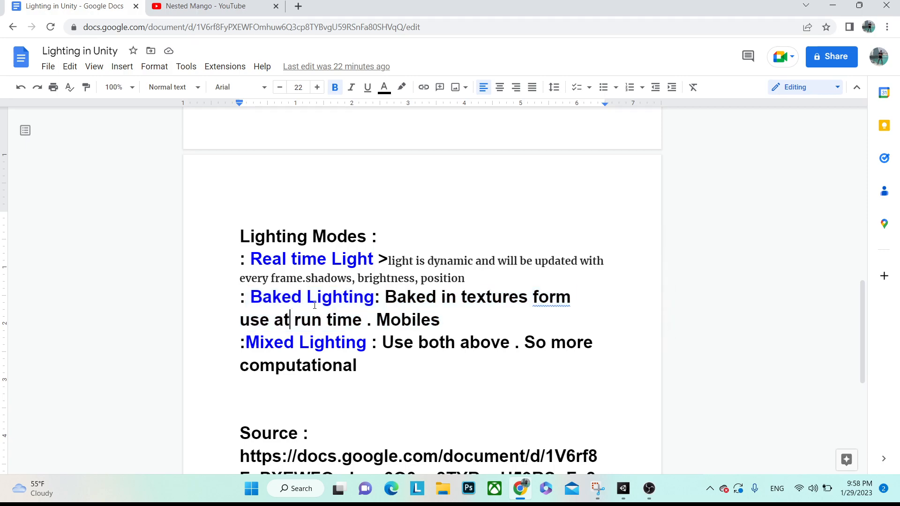
left_click_drag(240, 253, 476, 277)
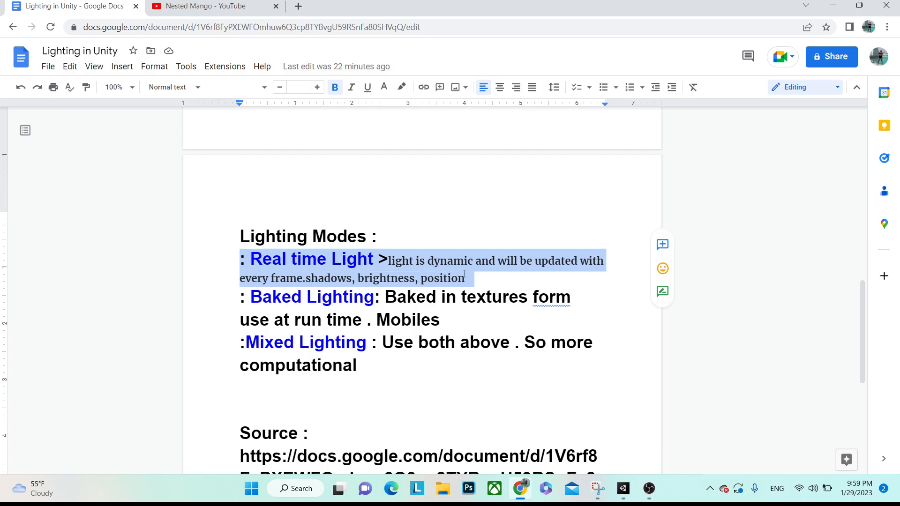
key("alt")
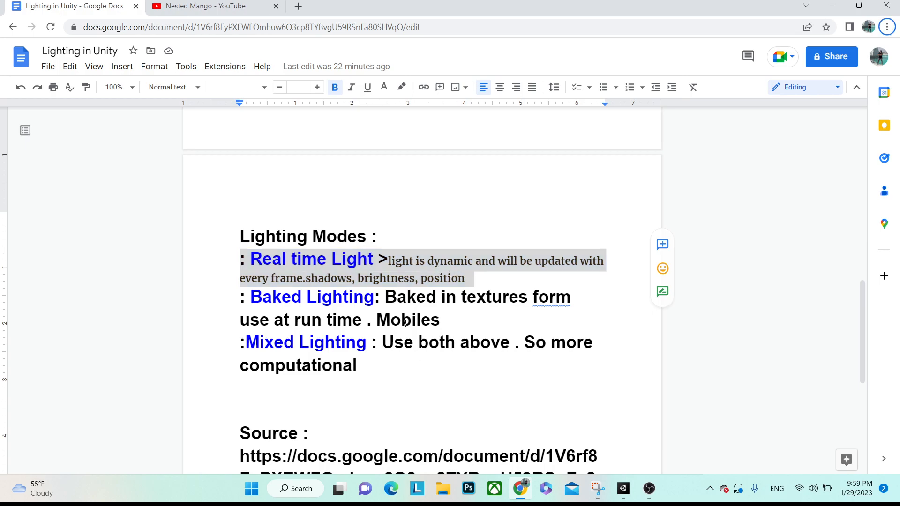
Step: Review the whole Lighting in Unity document, from the types of light to the lighting modes and source link
scroll(406, 323, "down", 1)
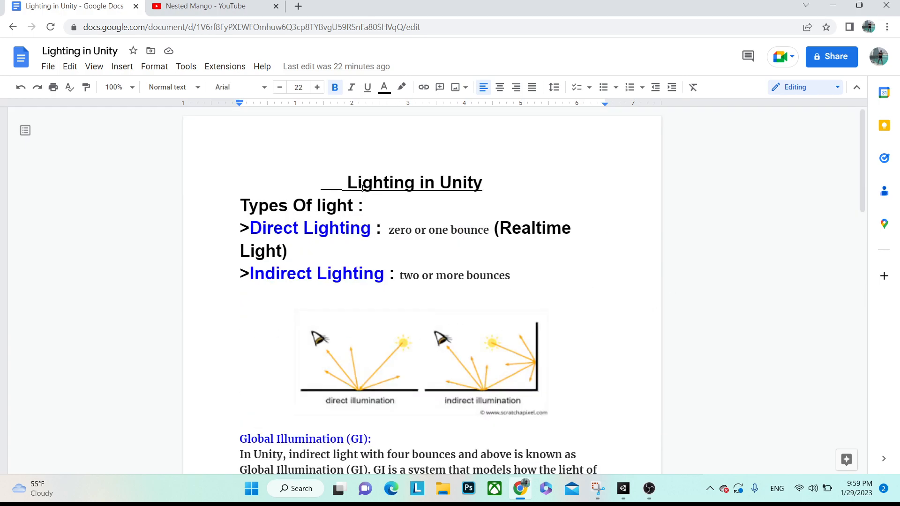
scroll(364, 195, "down", 2)
scroll(364, 194, "up", 3)
scroll(385, 240, "down", 1)
scroll(386, 240, "down", 10)
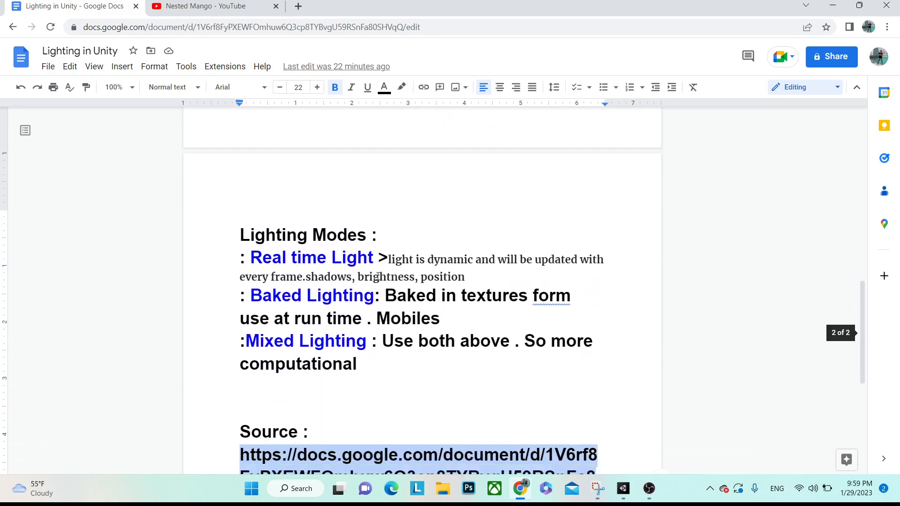
scroll(375, 279, "down", 2)
scroll(372, 286, "up", 8)
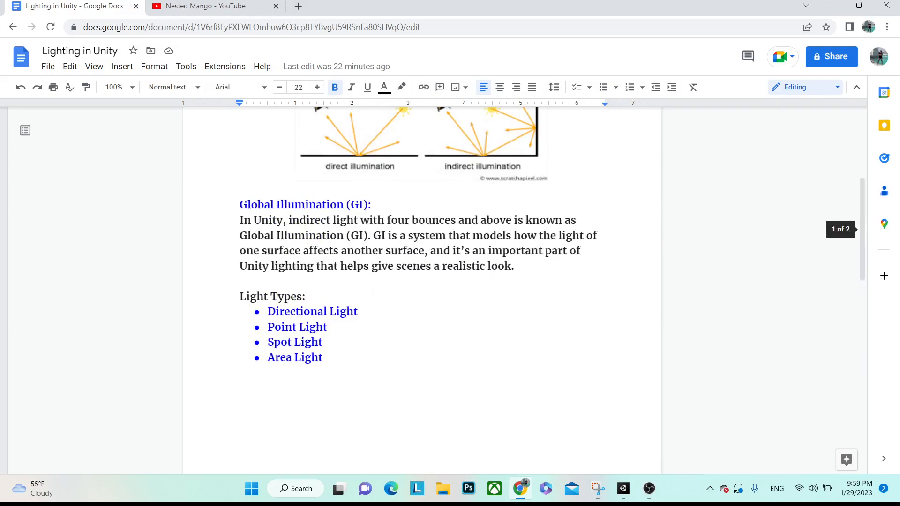
scroll(372, 293, "up", 5)
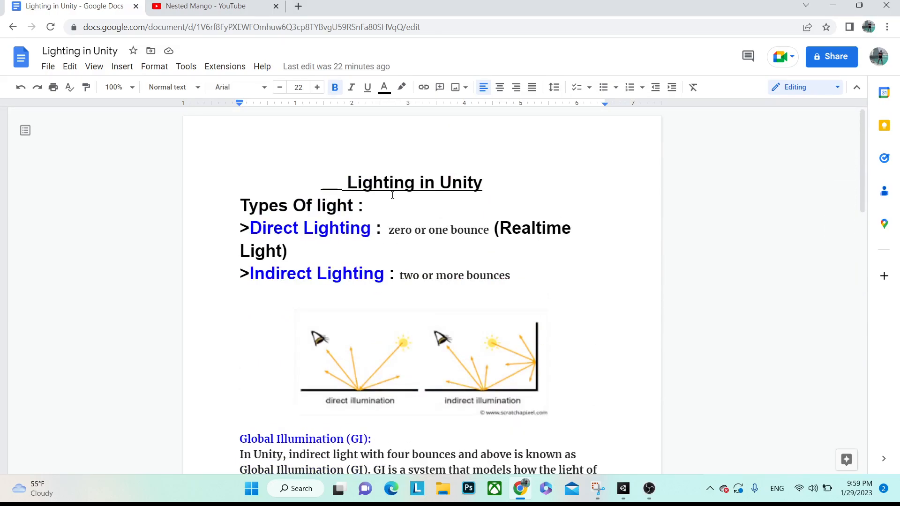